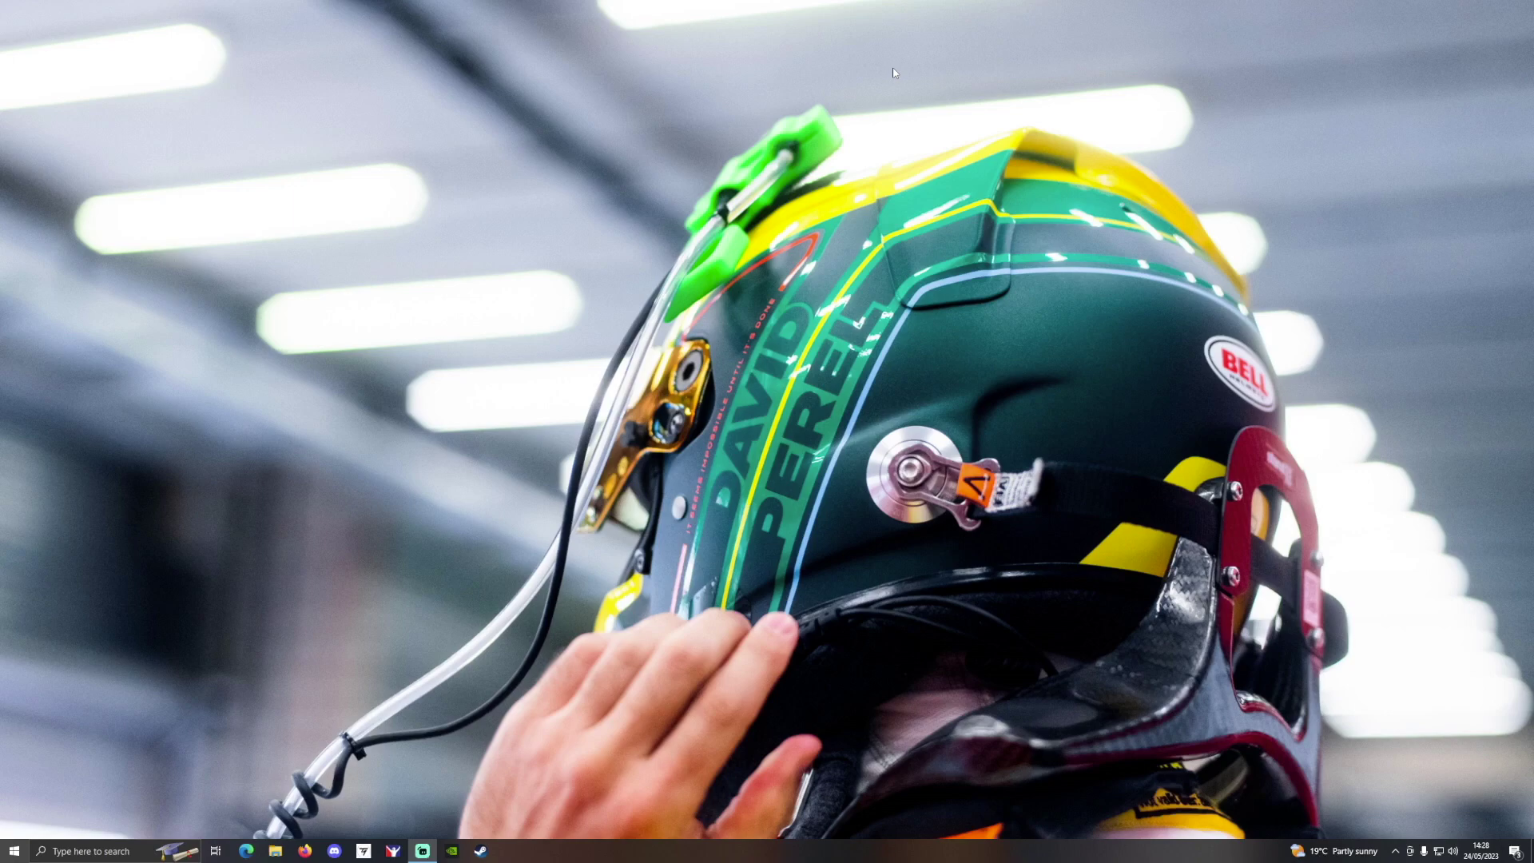
Launch Coach Dave Delta from the recent items in Windows search
click(96, 851)
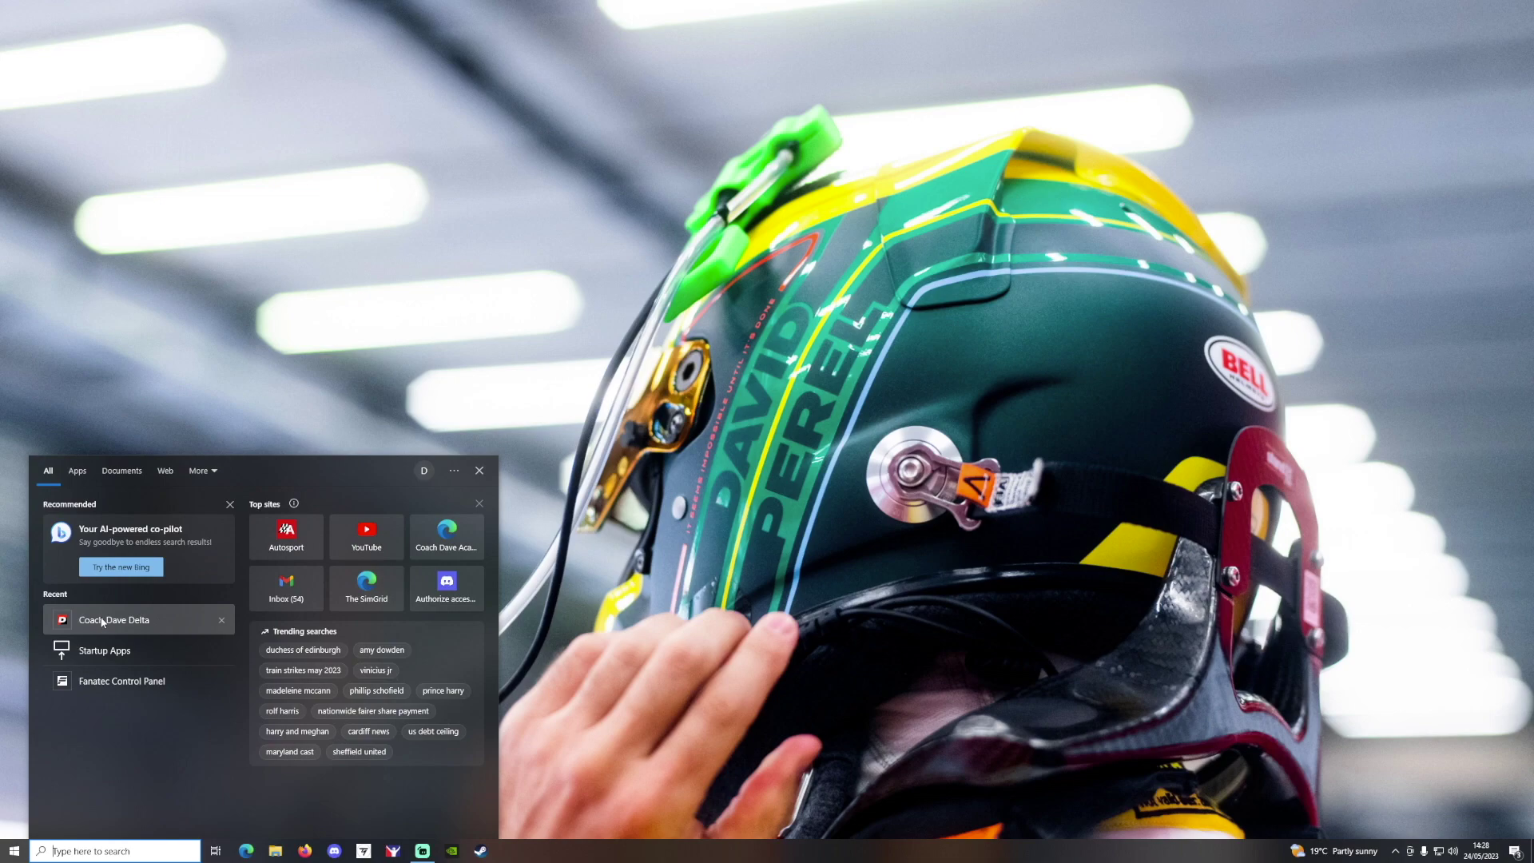
click(85, 627)
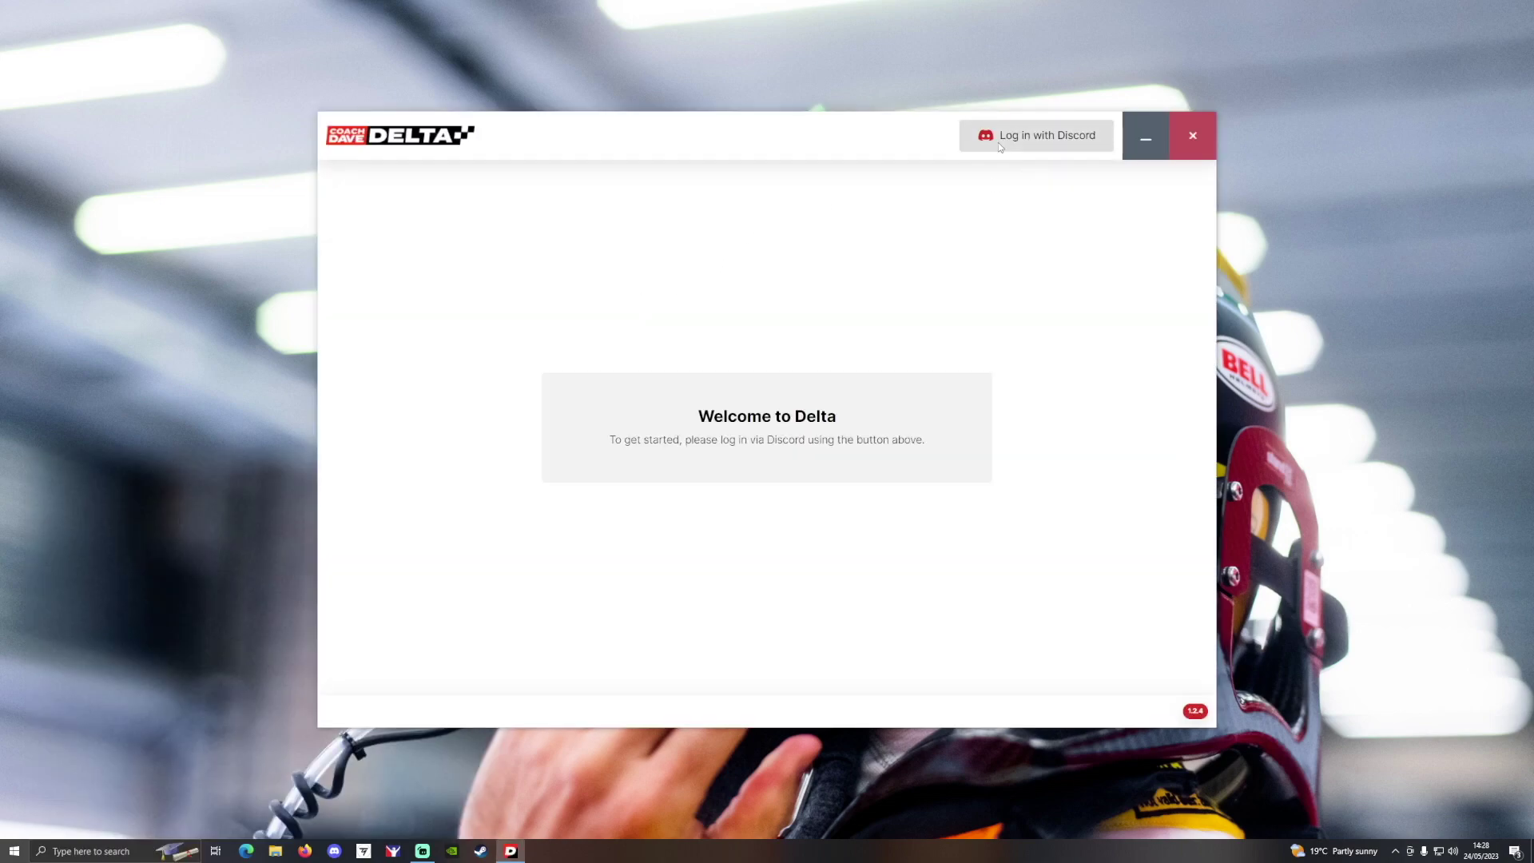
Sign in to Coach Dave Delta with Discord and authorise its account access
click(999, 142)
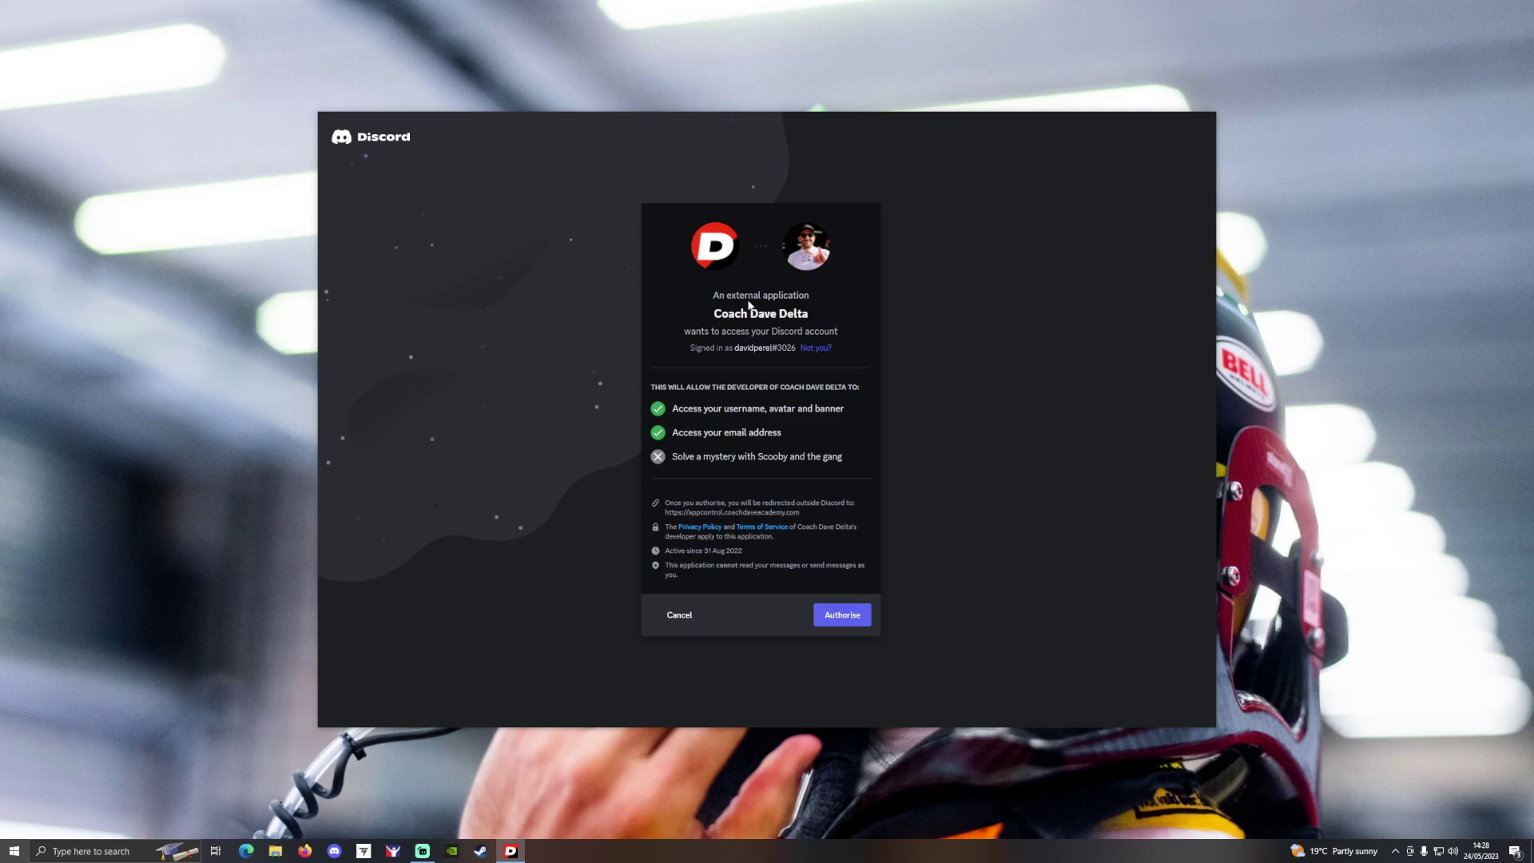
click(854, 619)
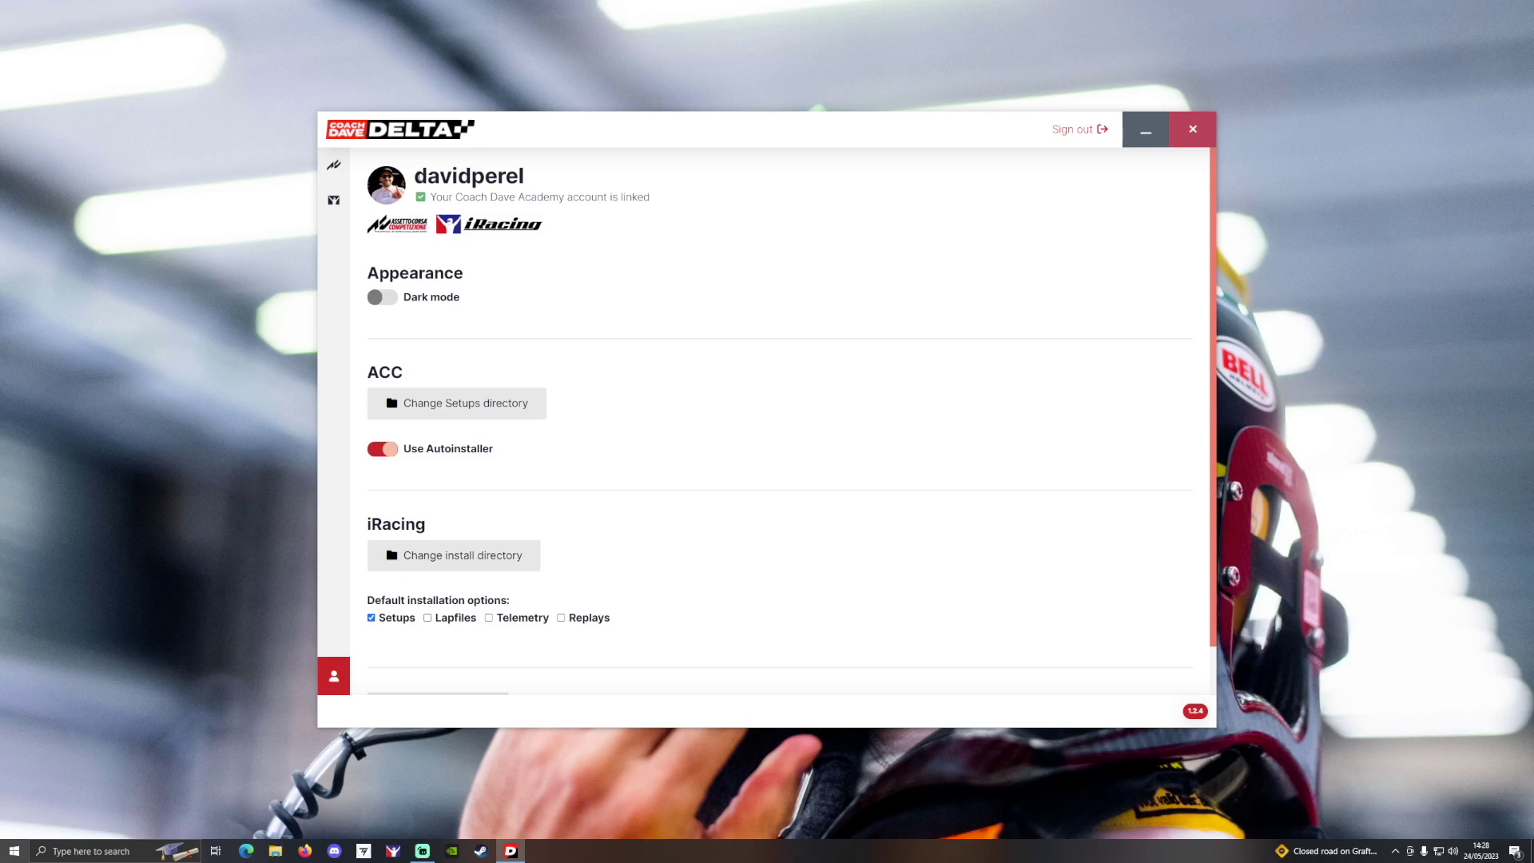
click(417, 411)
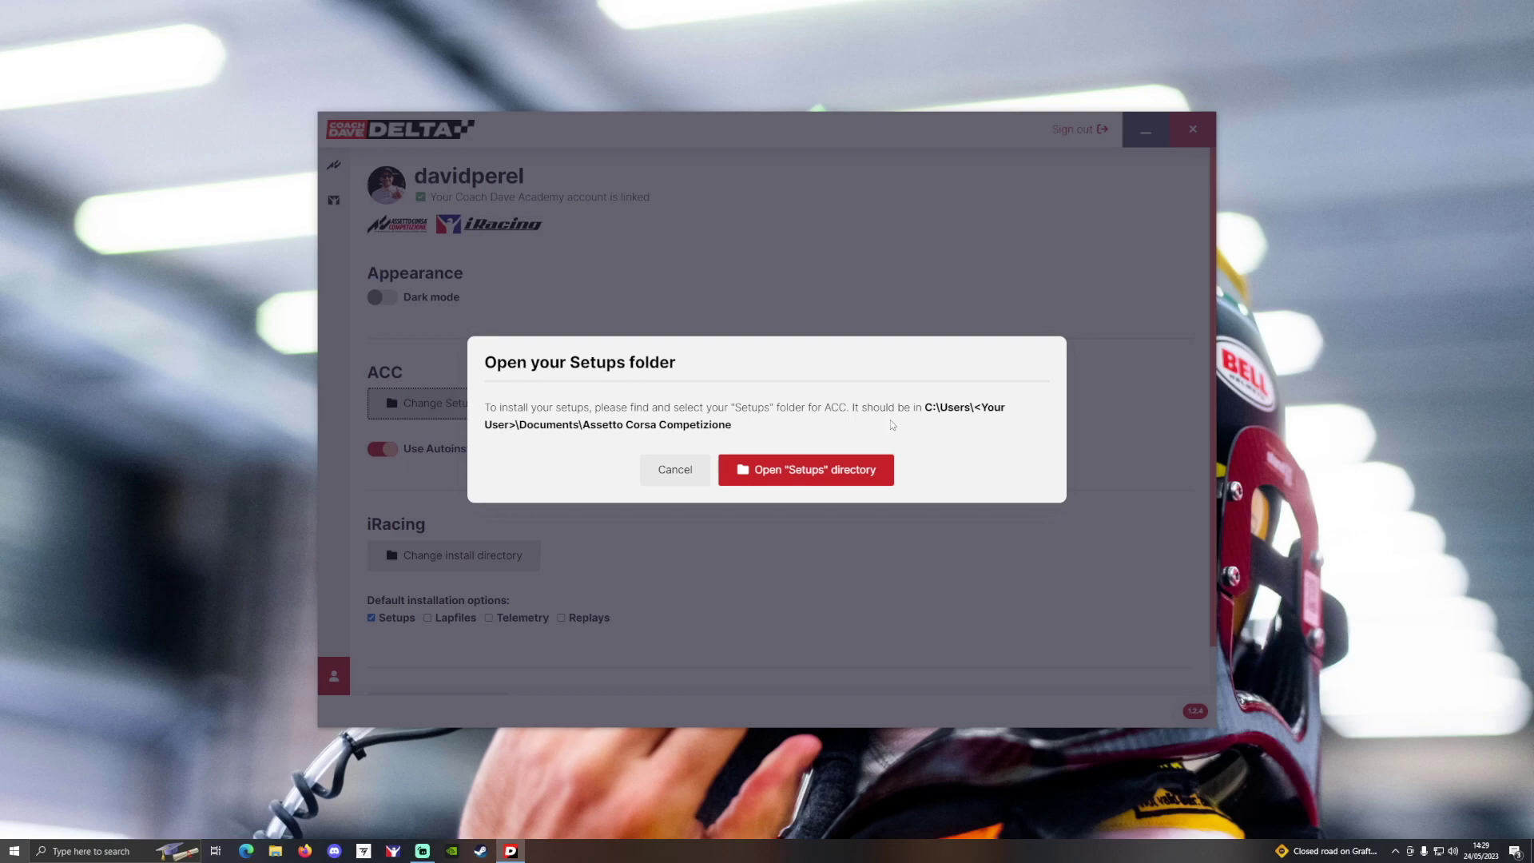
drag(583, 425, 772, 444)
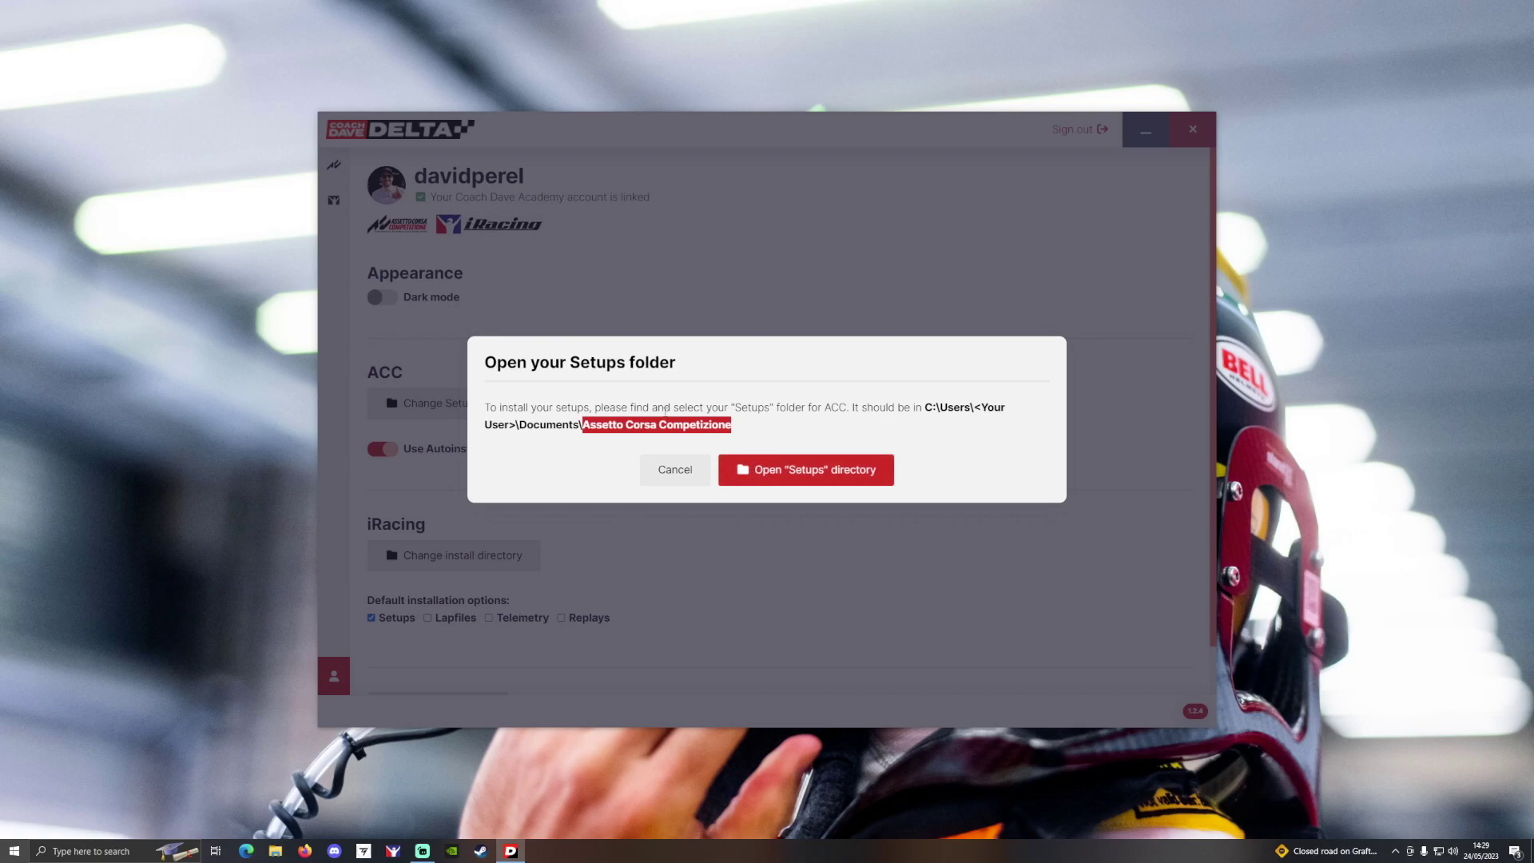
click(685, 431)
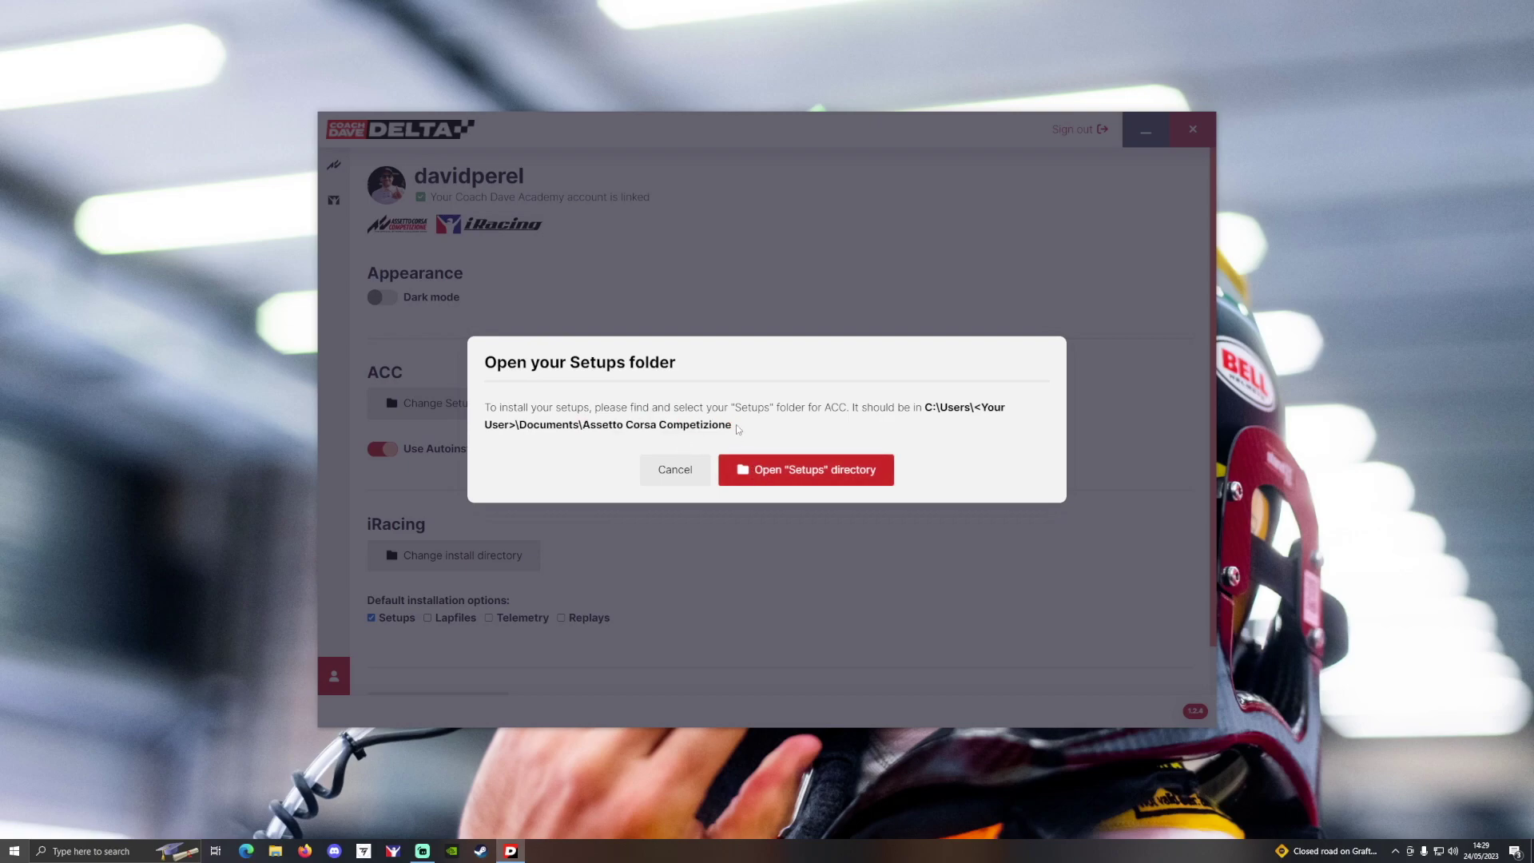
click(675, 472)
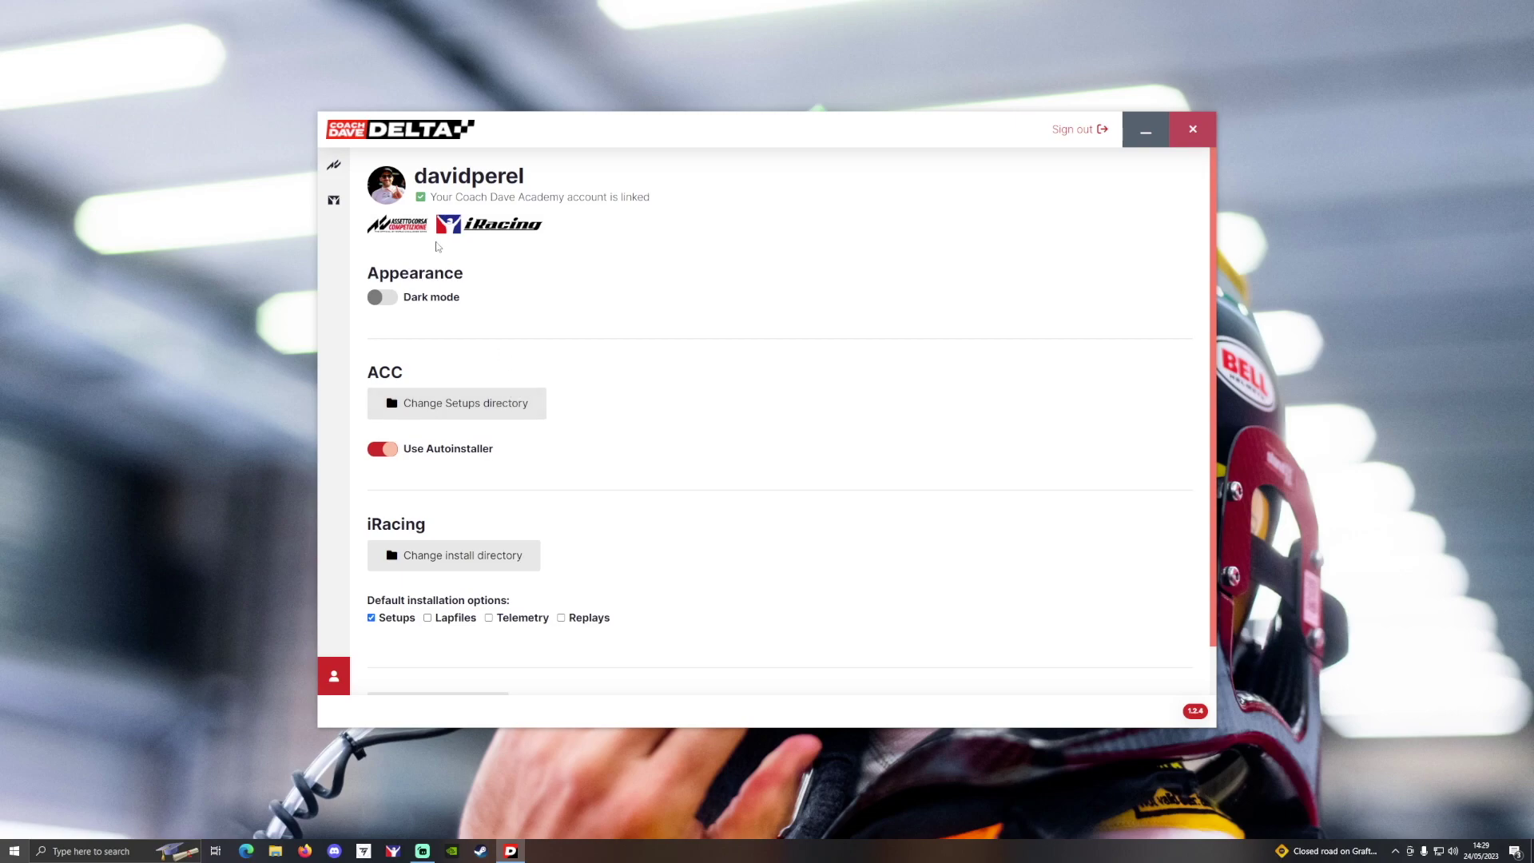
Open the ACC Auto-installer and confirm it reports connected and listening for ACC sessions
click(334, 176)
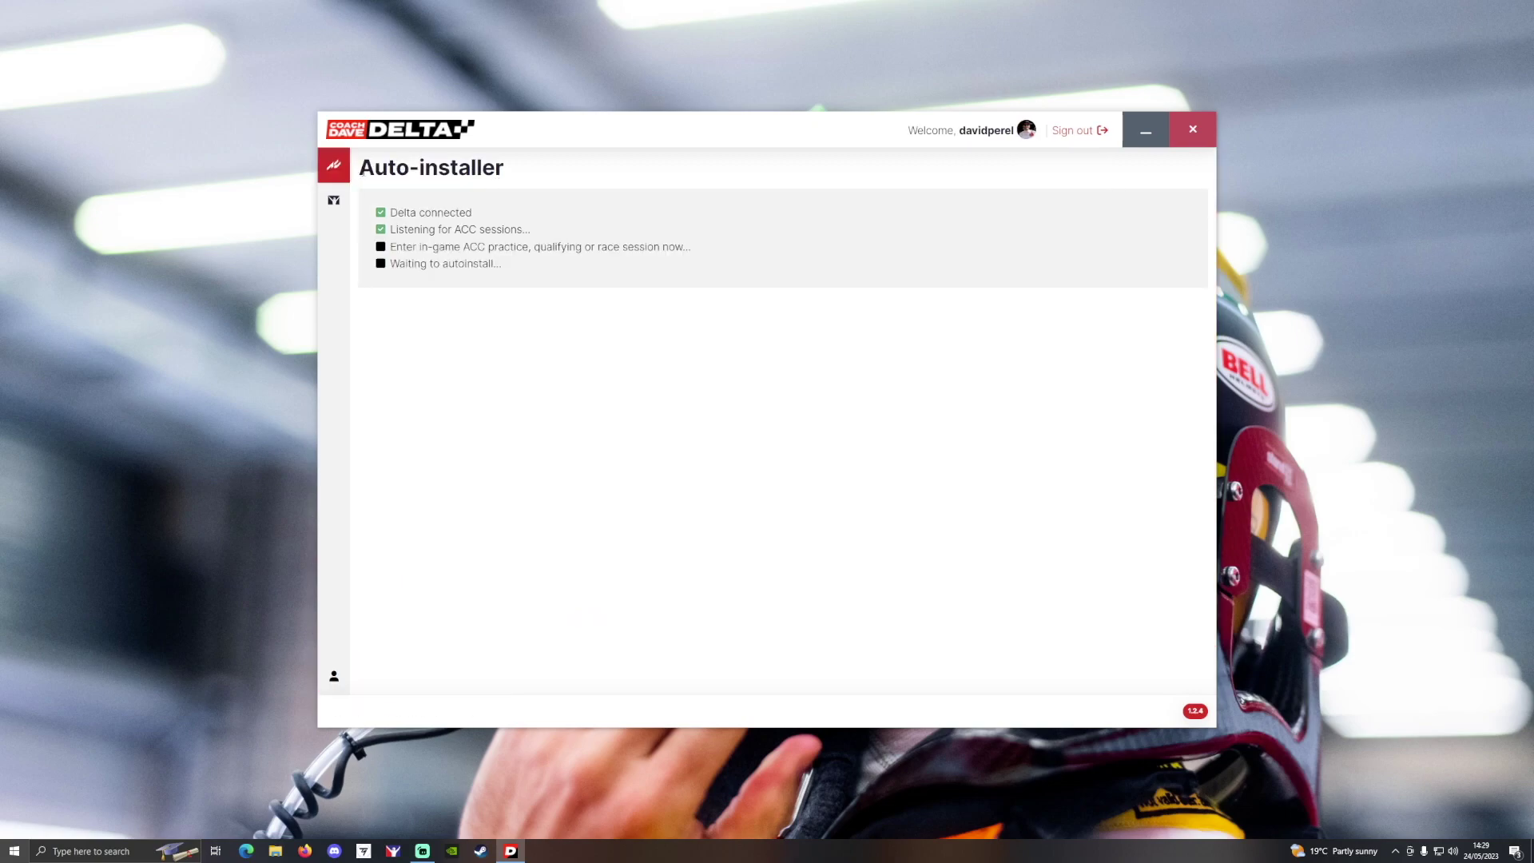
drag(390, 211, 496, 217)
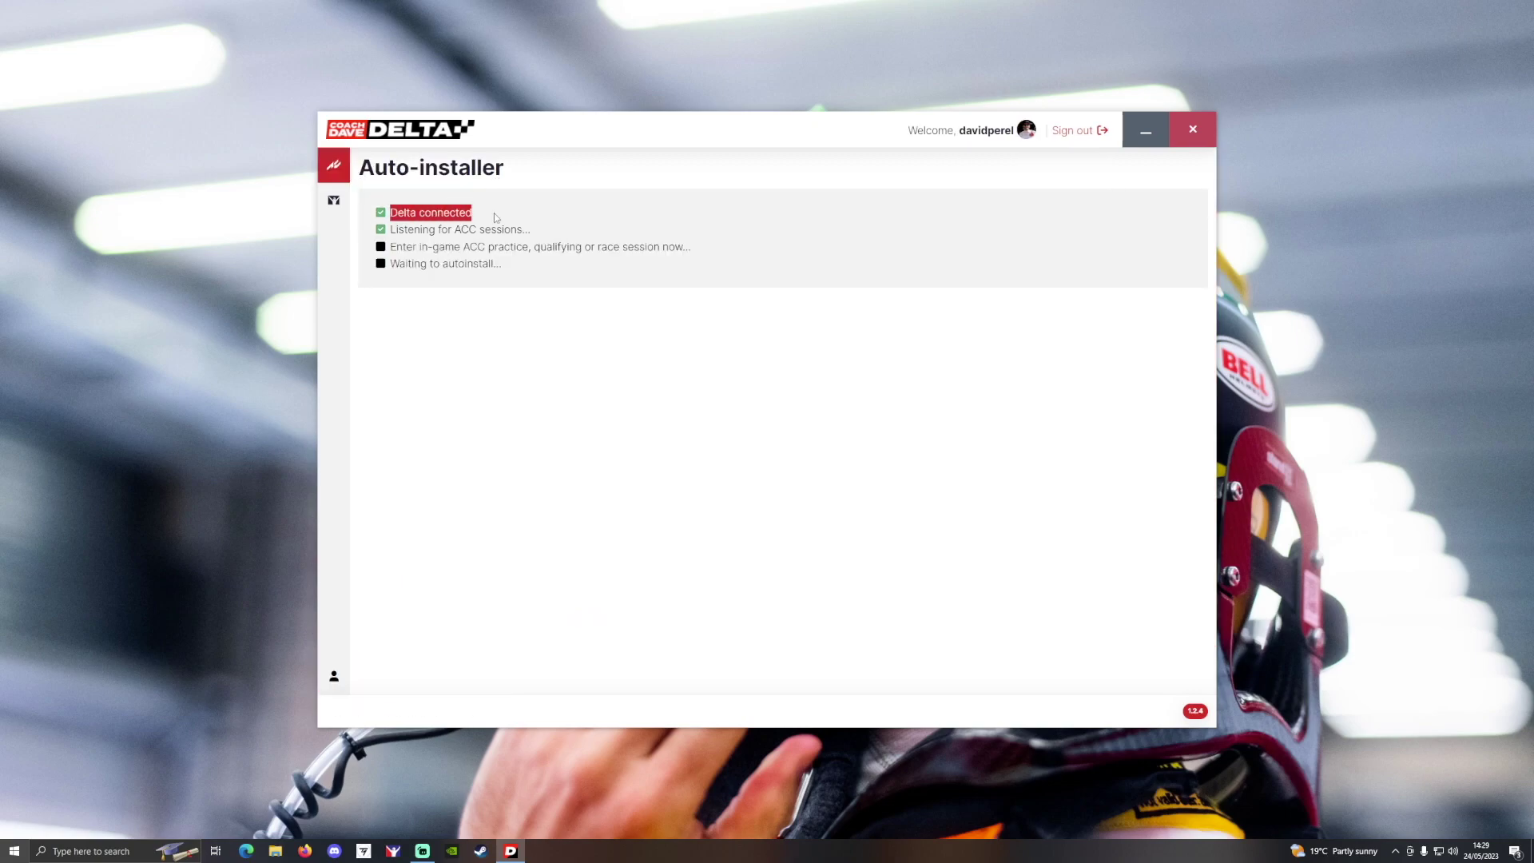
drag(391, 229, 519, 235)
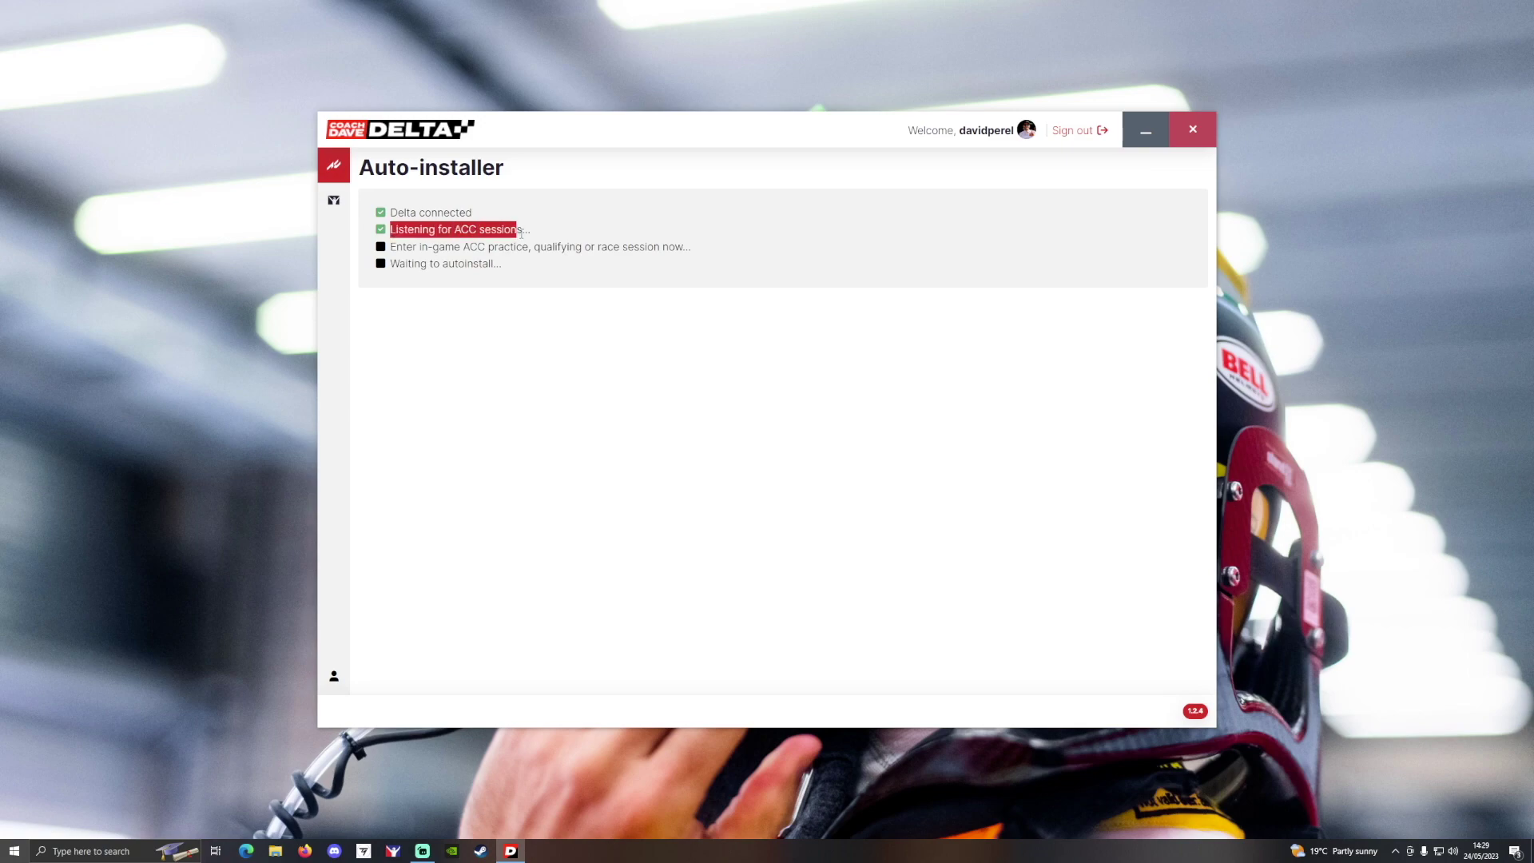
click(521, 233)
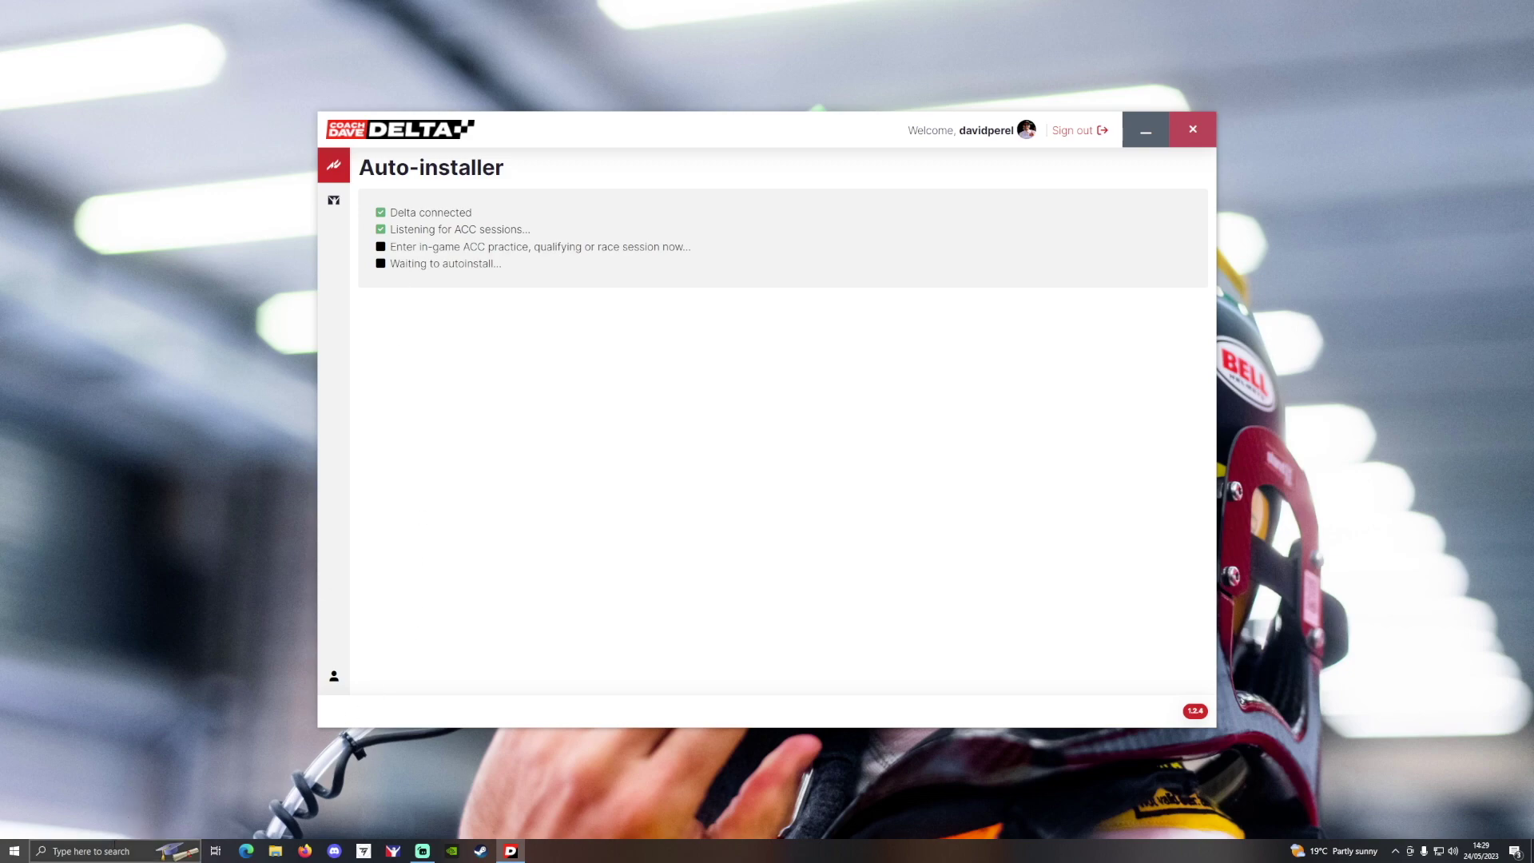
Launch Assetto Corsa Competizione from Windows search
click(114, 845)
text(asse)
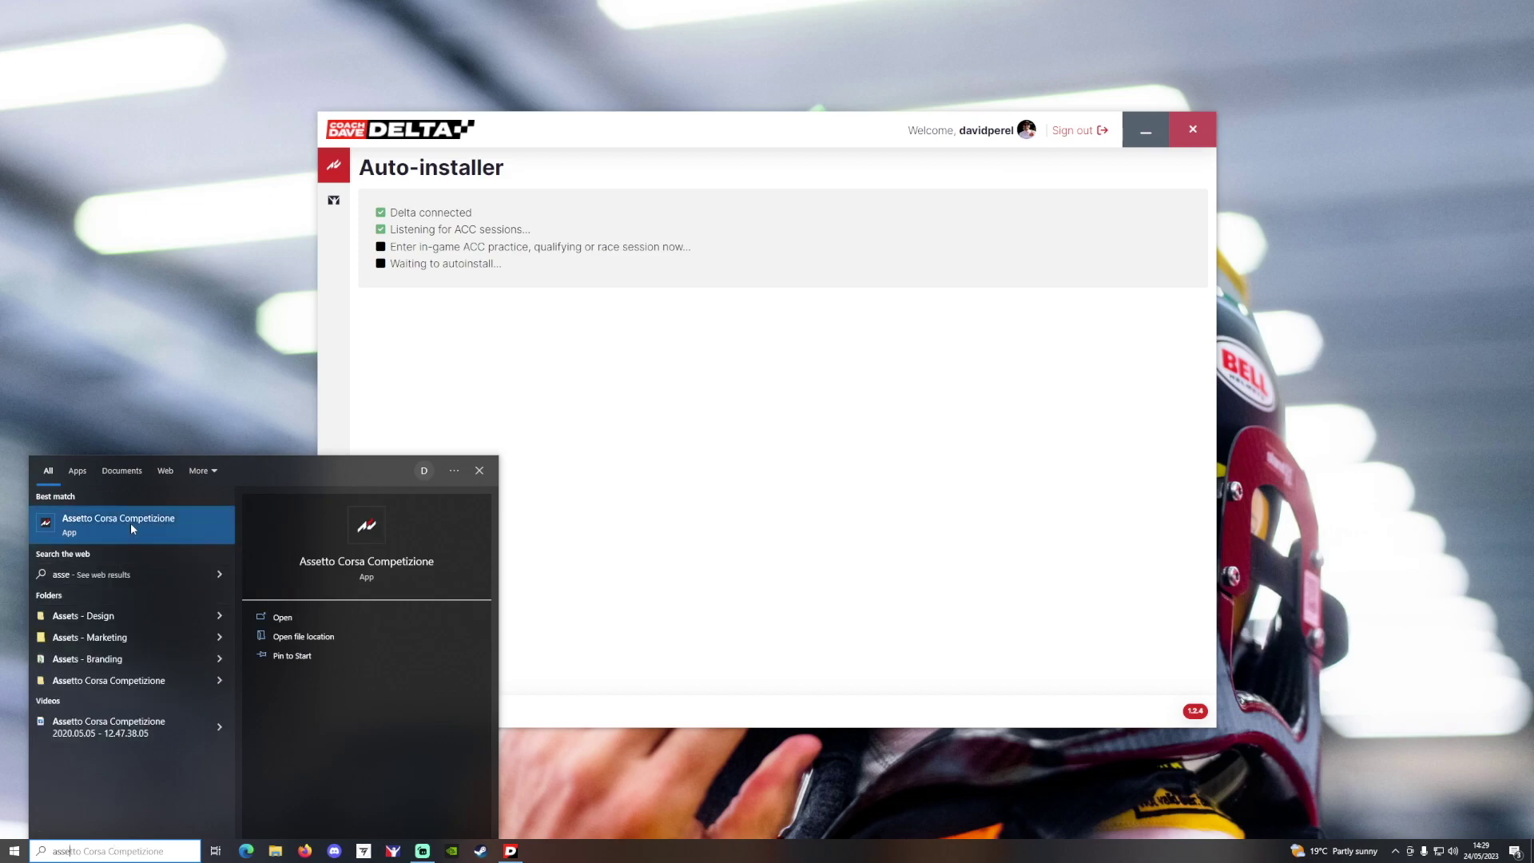
click(131, 522)
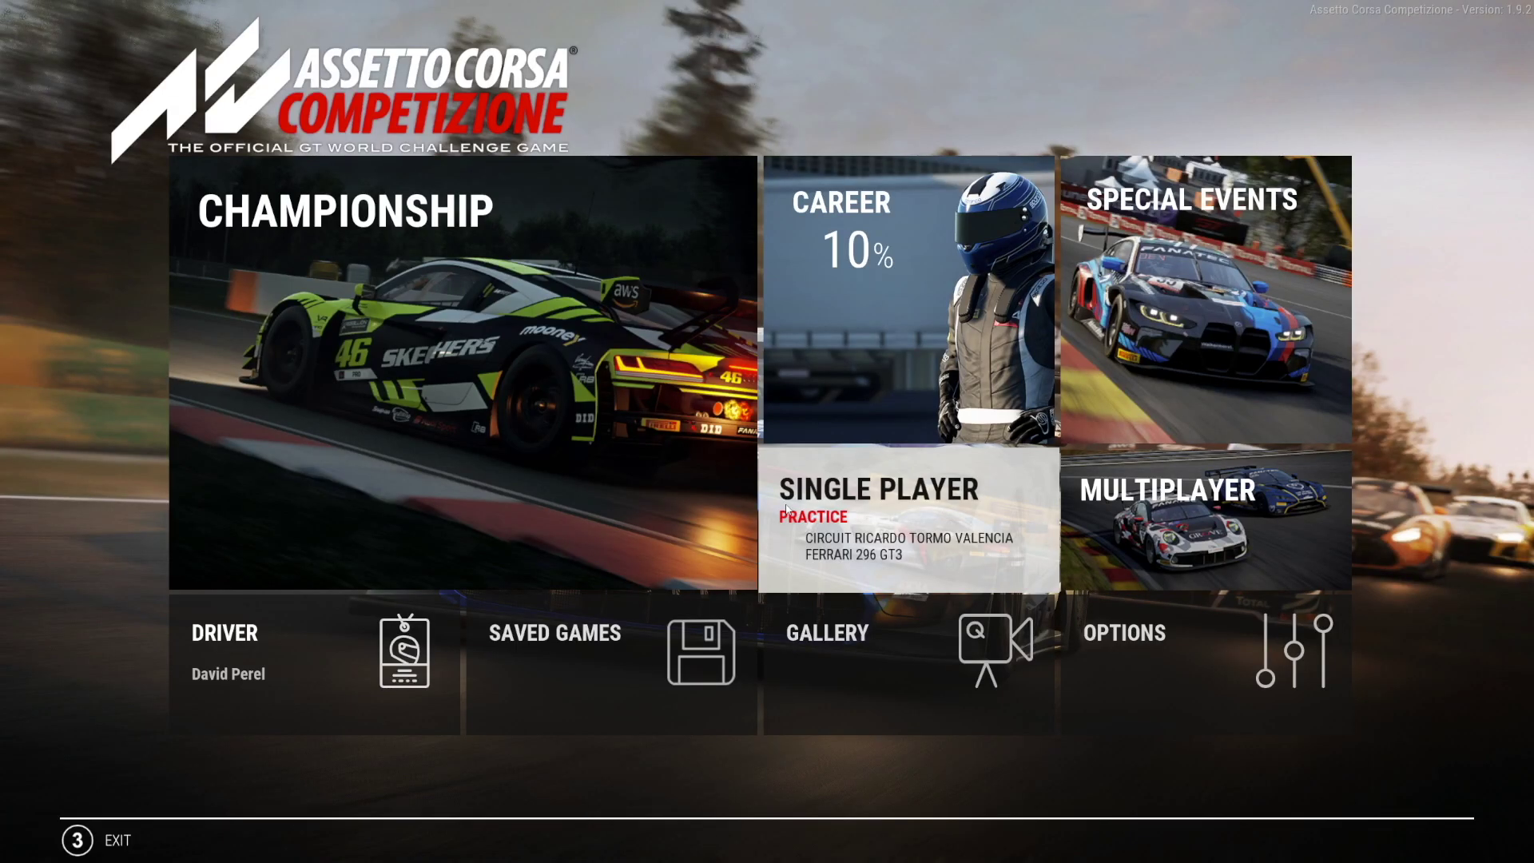
Start a single-player practice session in the Ferrari 296 GT3 at Valencia
click(786, 510)
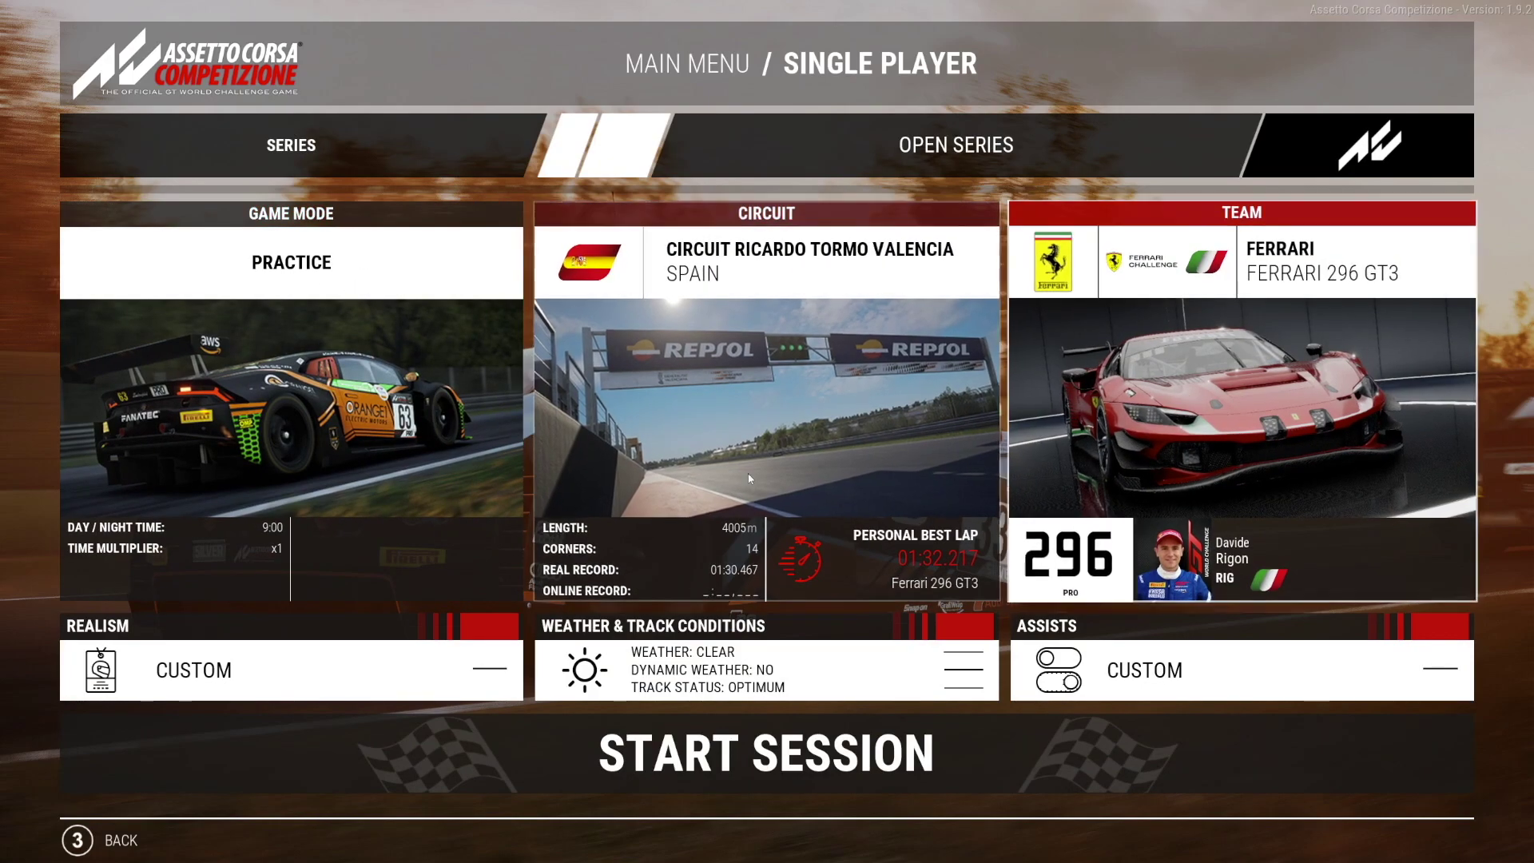
click(424, 751)
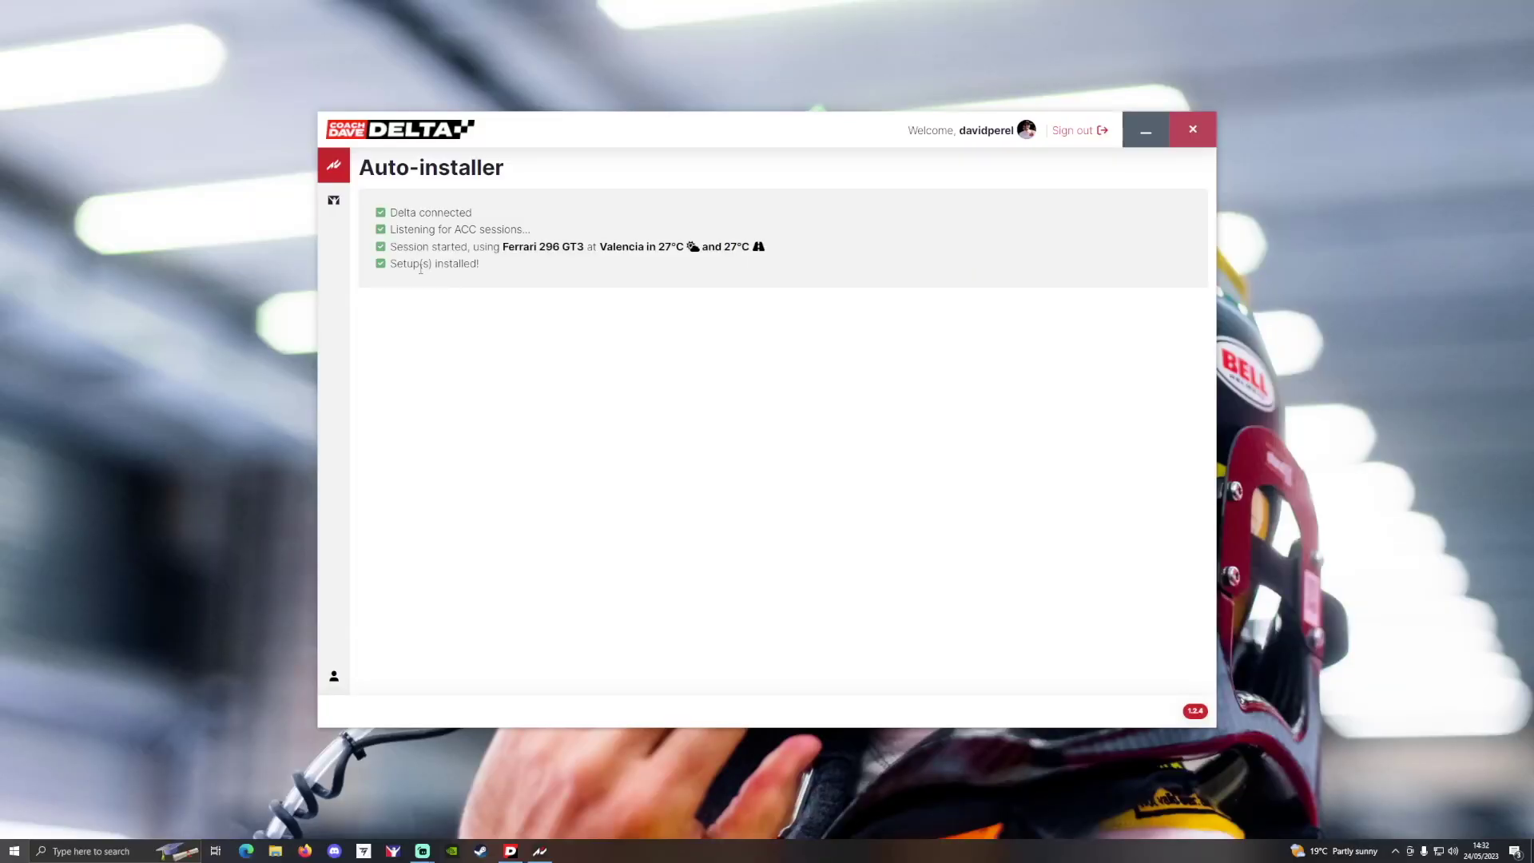
Check the log shows 'Setup(s) installed!' for the Ferrari 296 GT3 at Valencia, 27°C
drag(392, 247, 483, 248)
drag(602, 247, 779, 250)
click(669, 249)
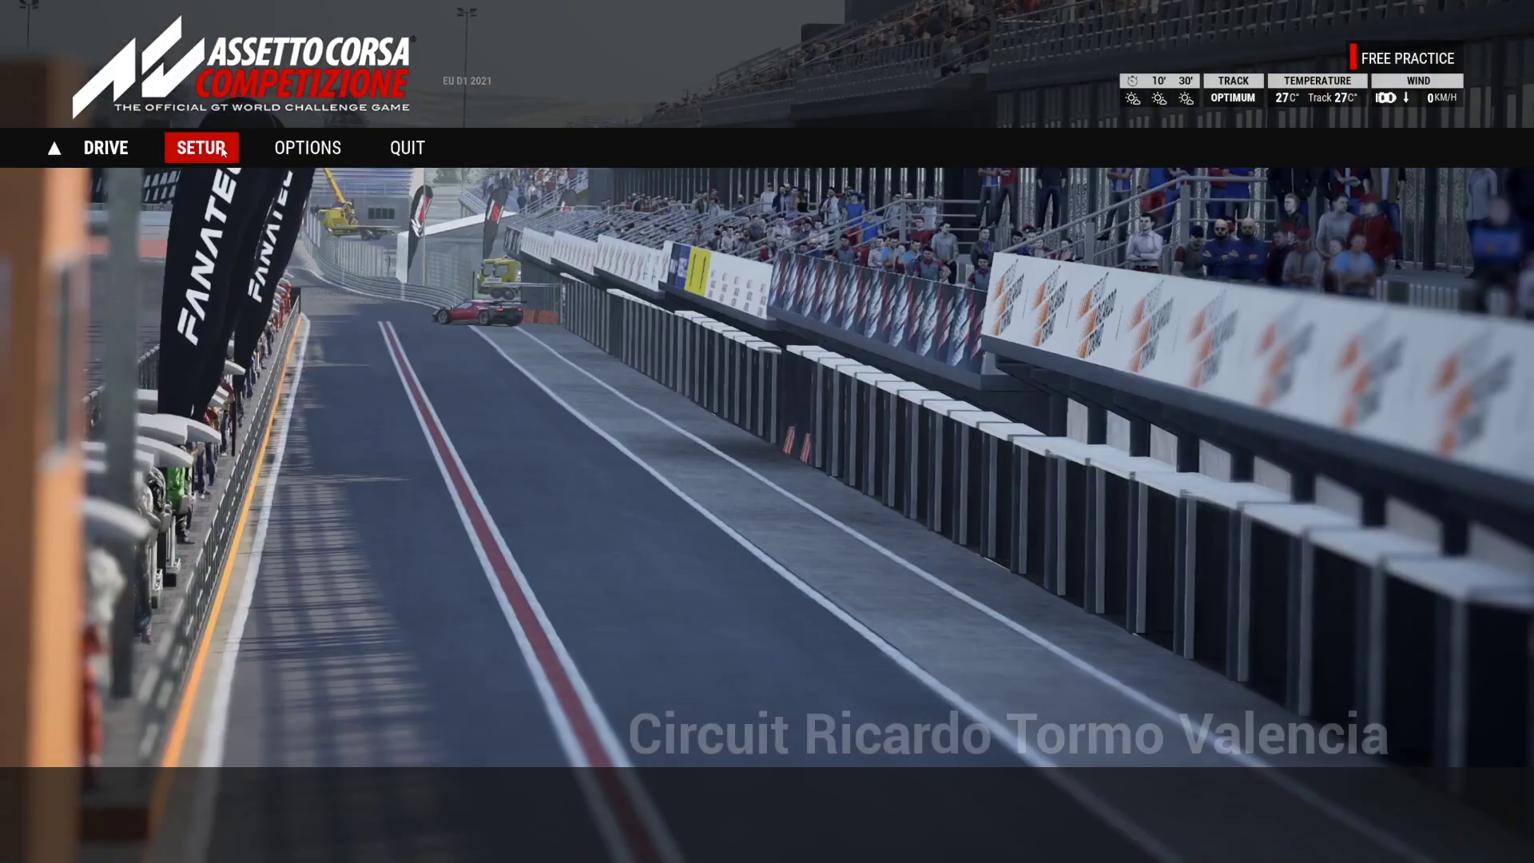
Load the installed '27c 27c CDA4 QF DRY 01' preset from the setup Load / Save list
click(222, 152)
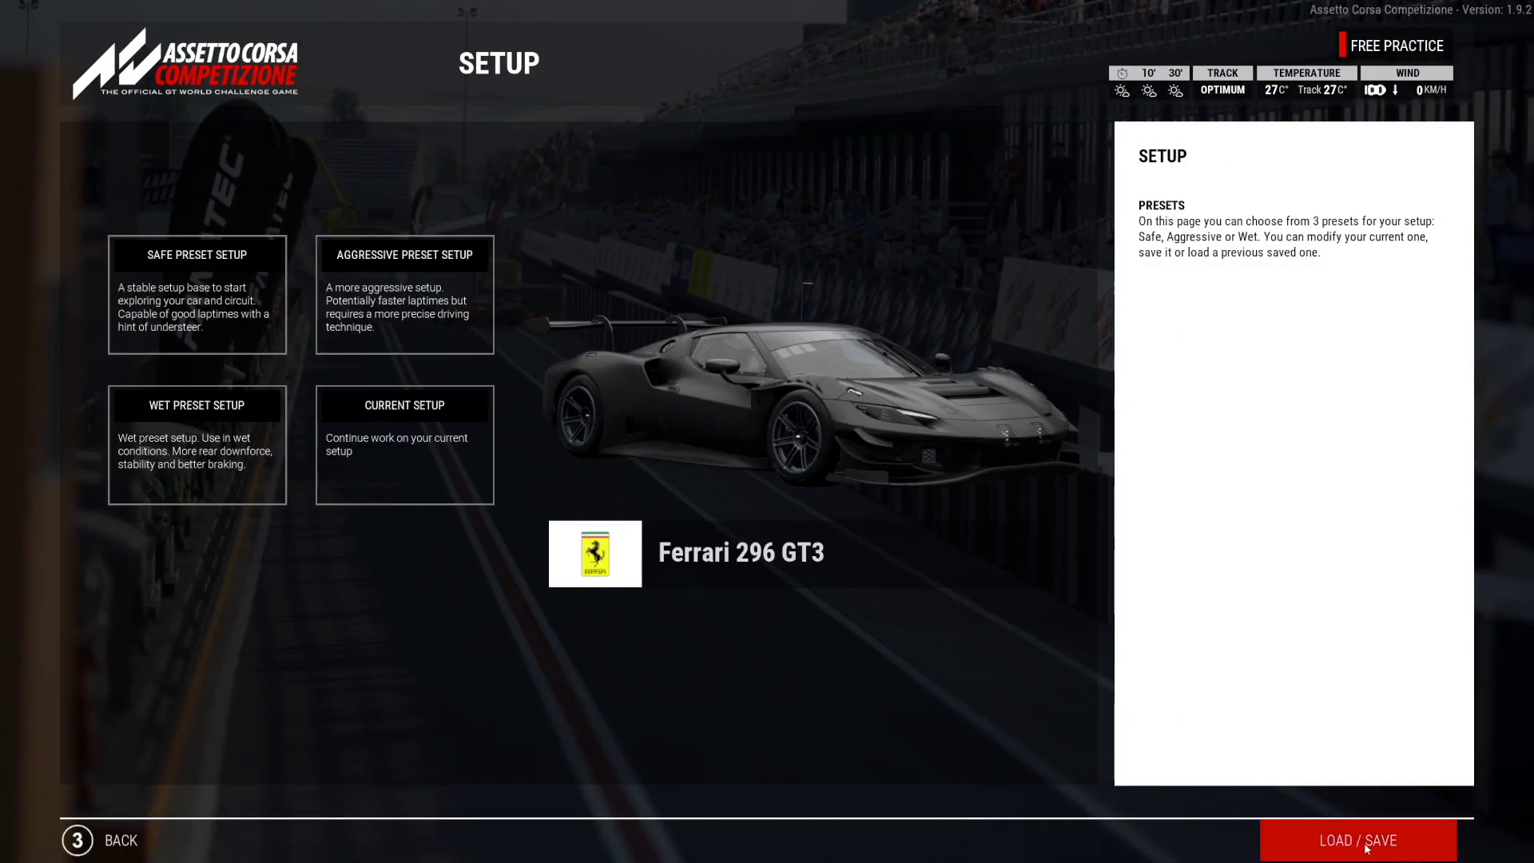
click(1364, 846)
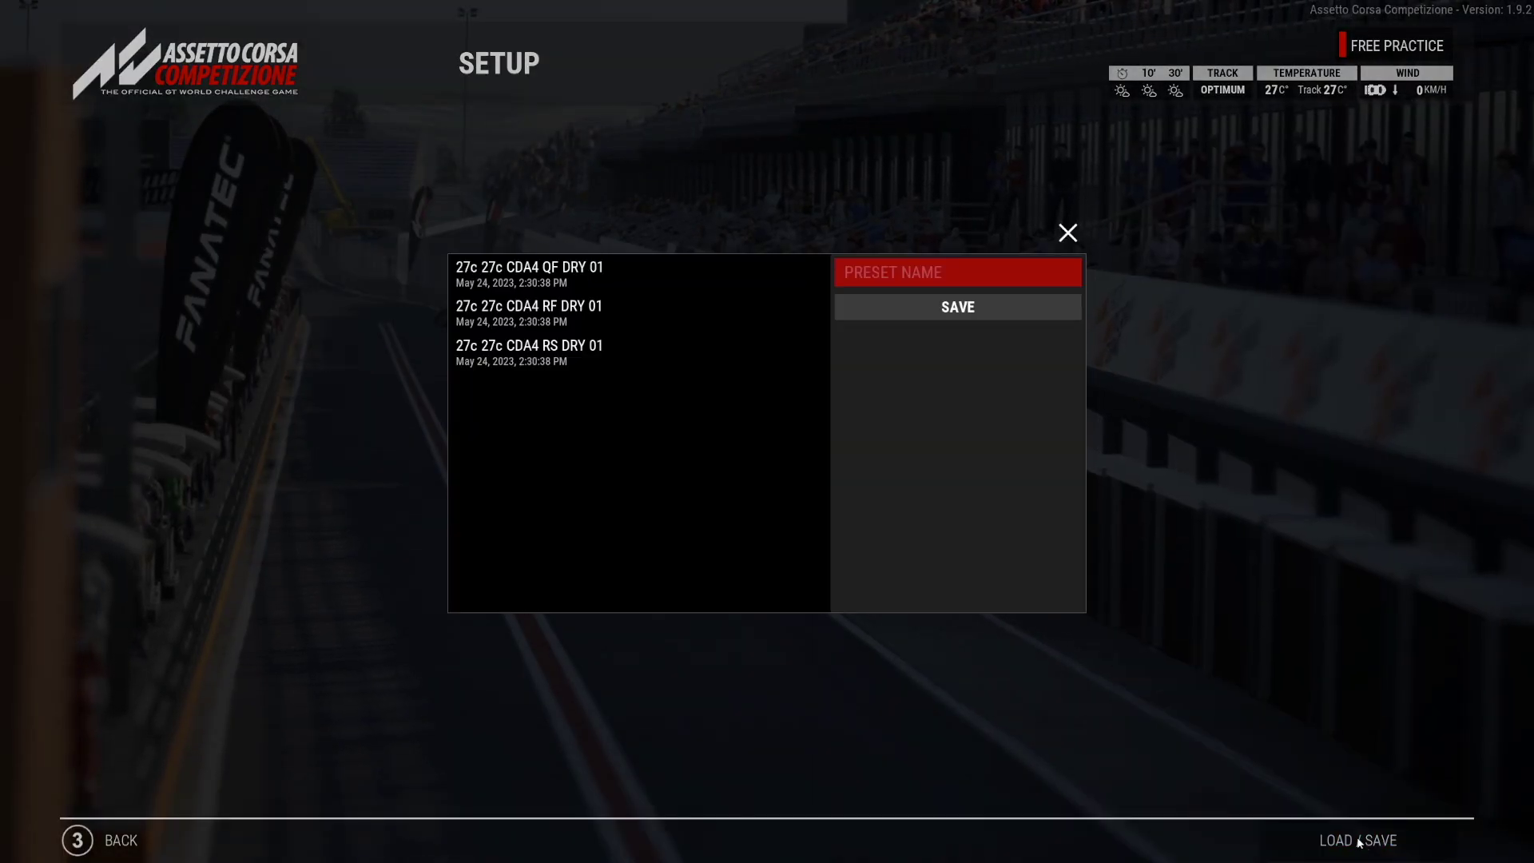
mouse_move(543, 276)
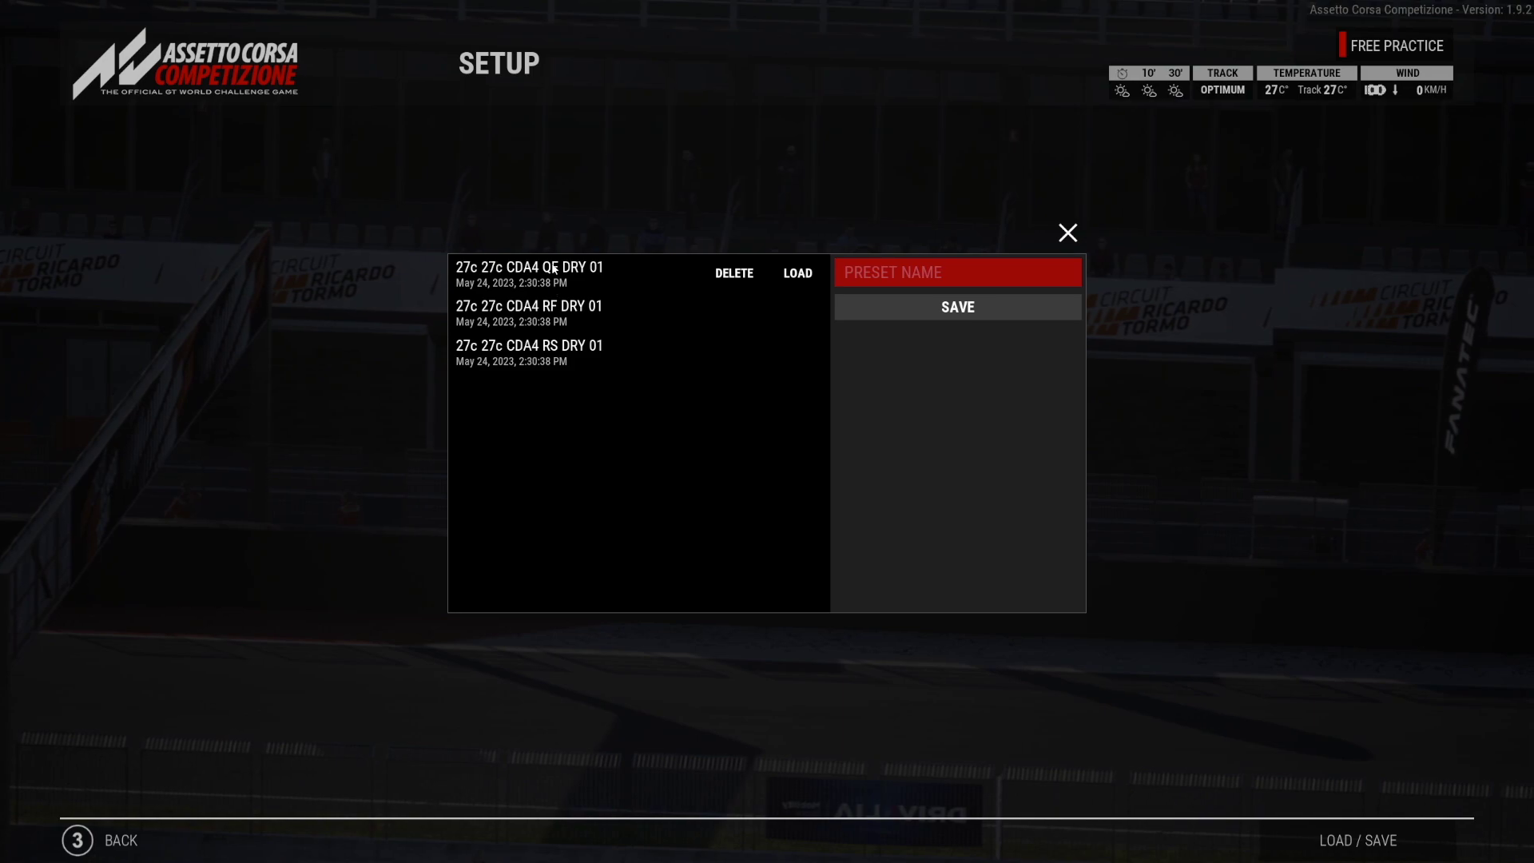
mouse_move(558, 350)
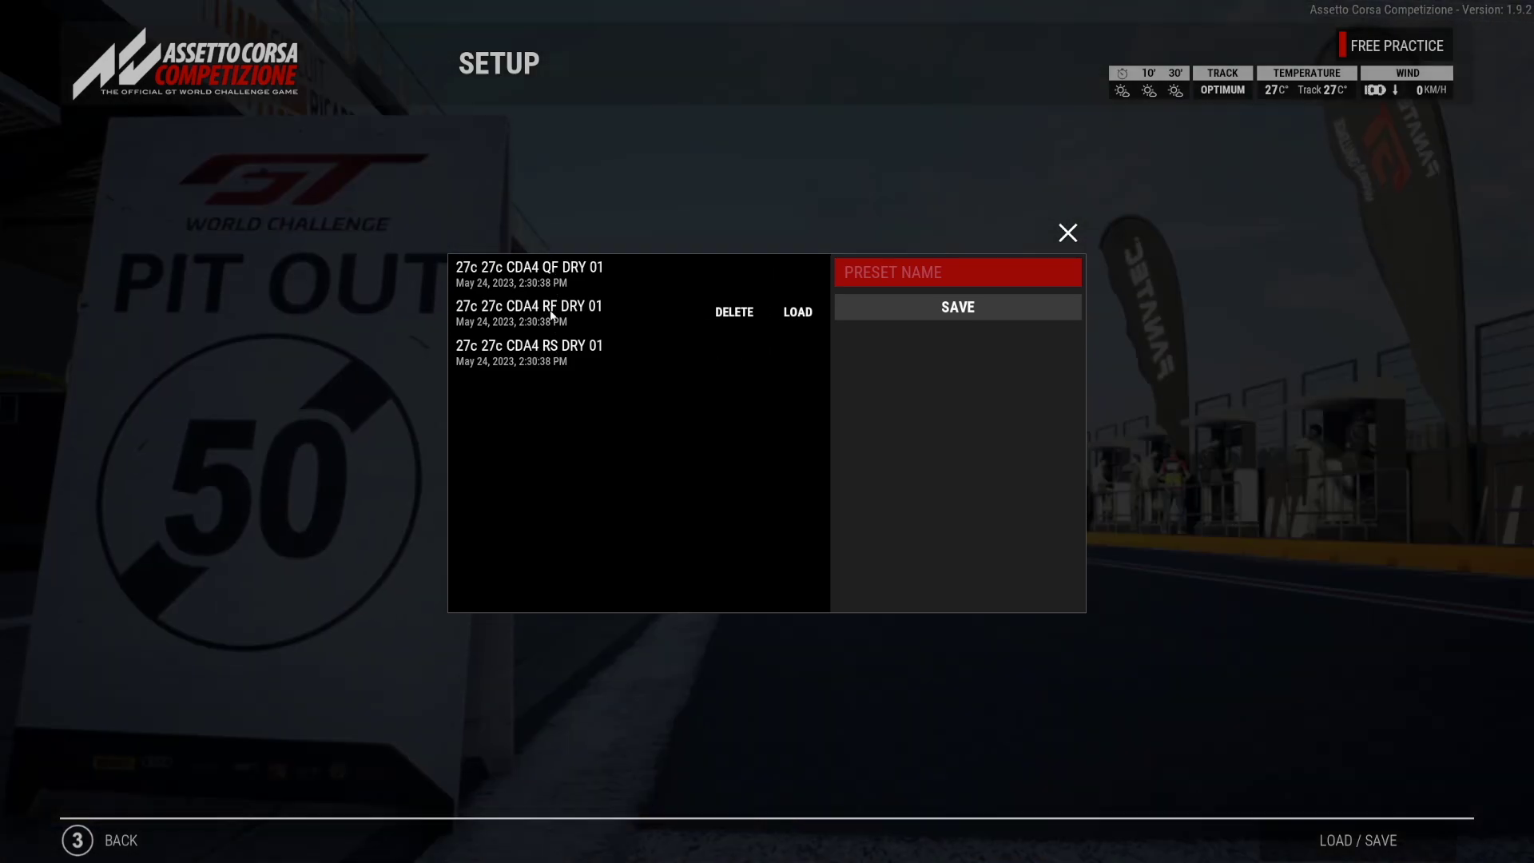
click(572, 273)
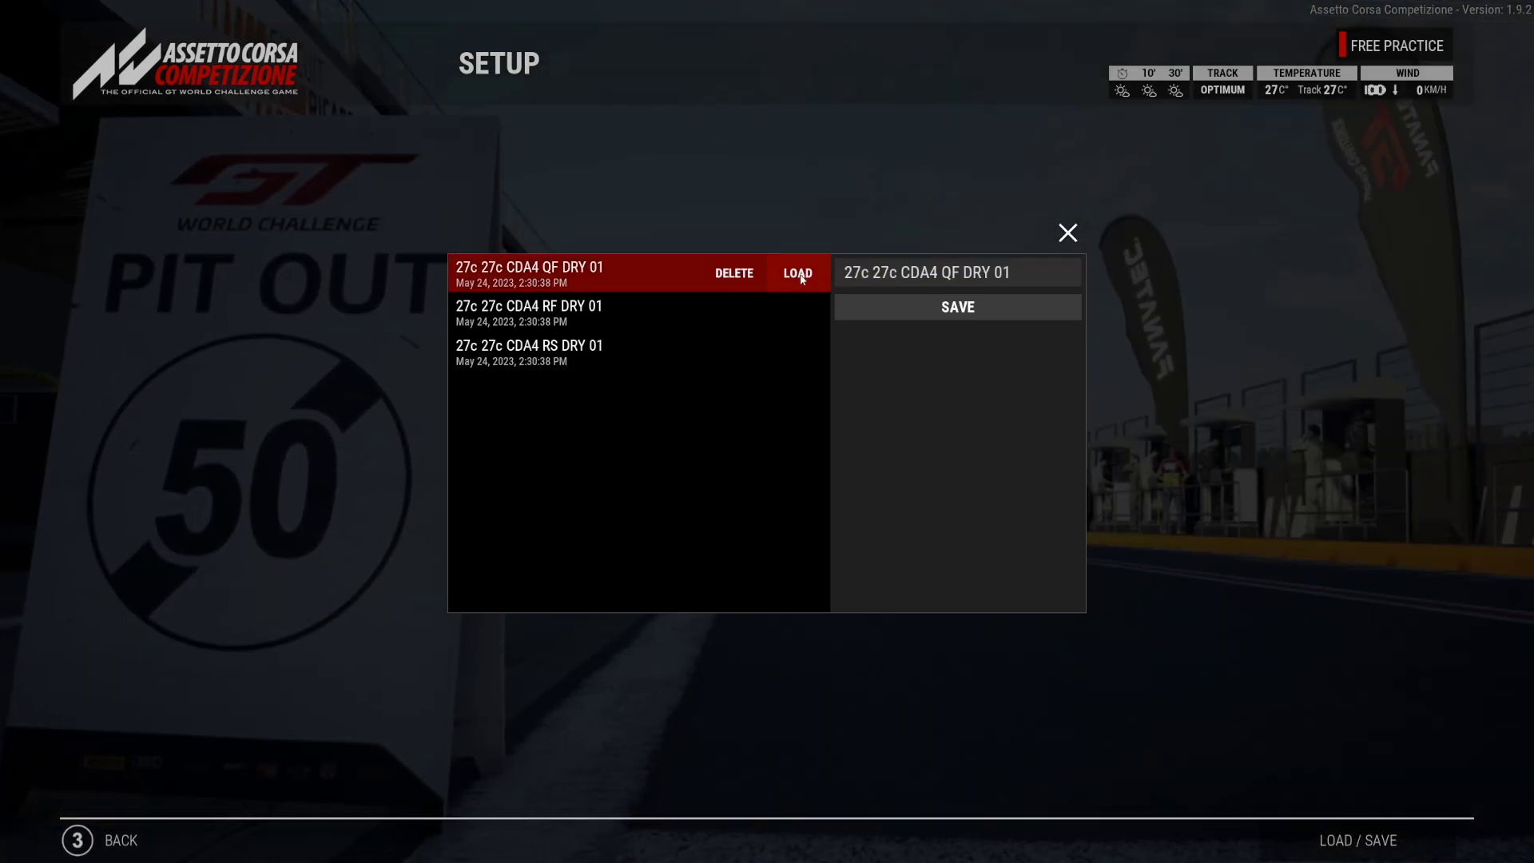
click(799, 274)
click(381, 465)
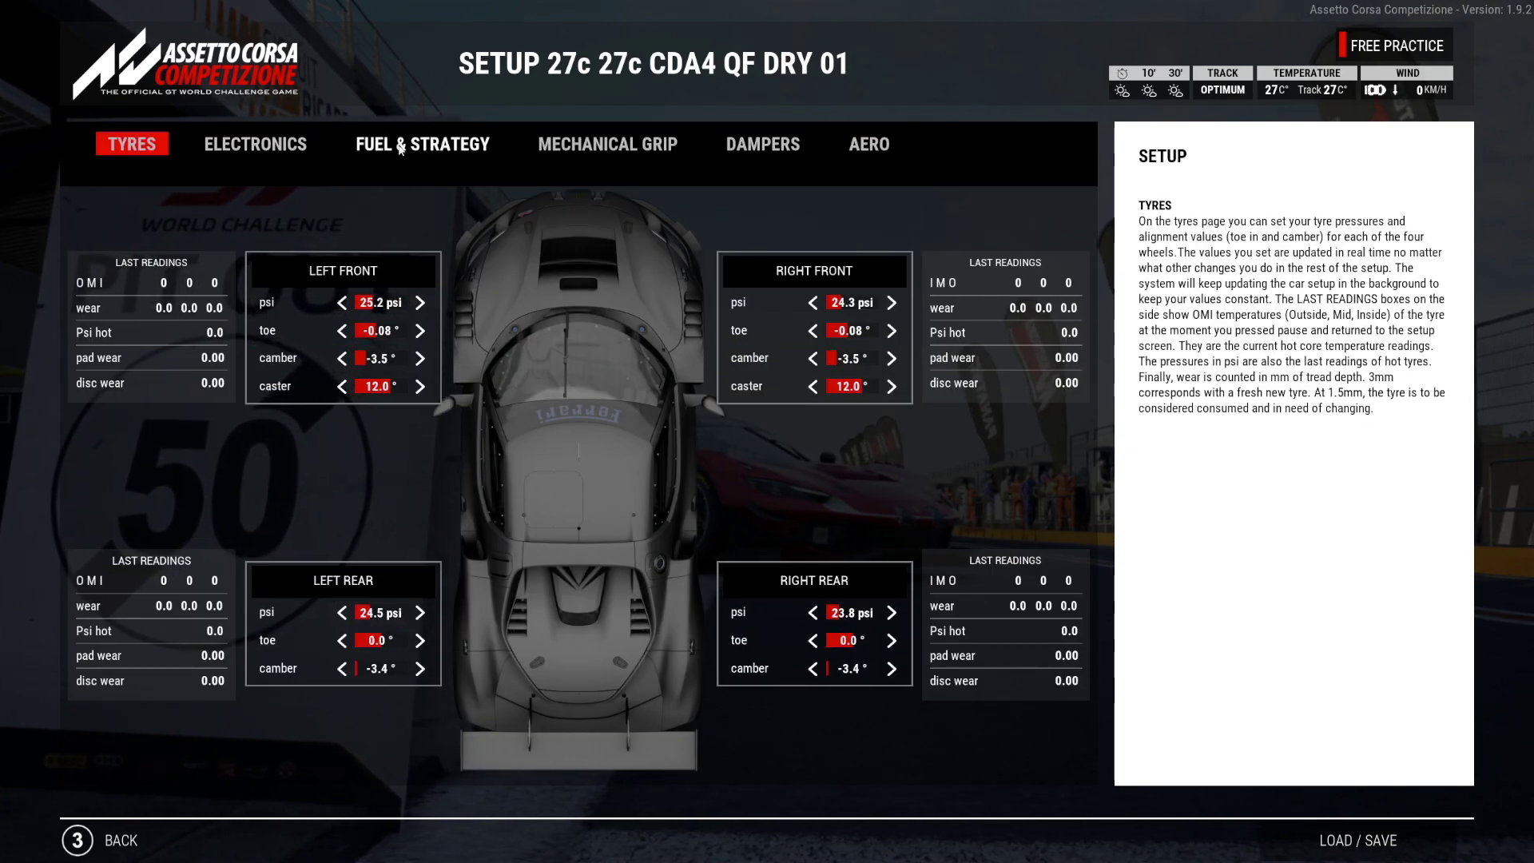
On the Aero tab, lower the rear ride height from 61 mm to 58 mm
click(450, 152)
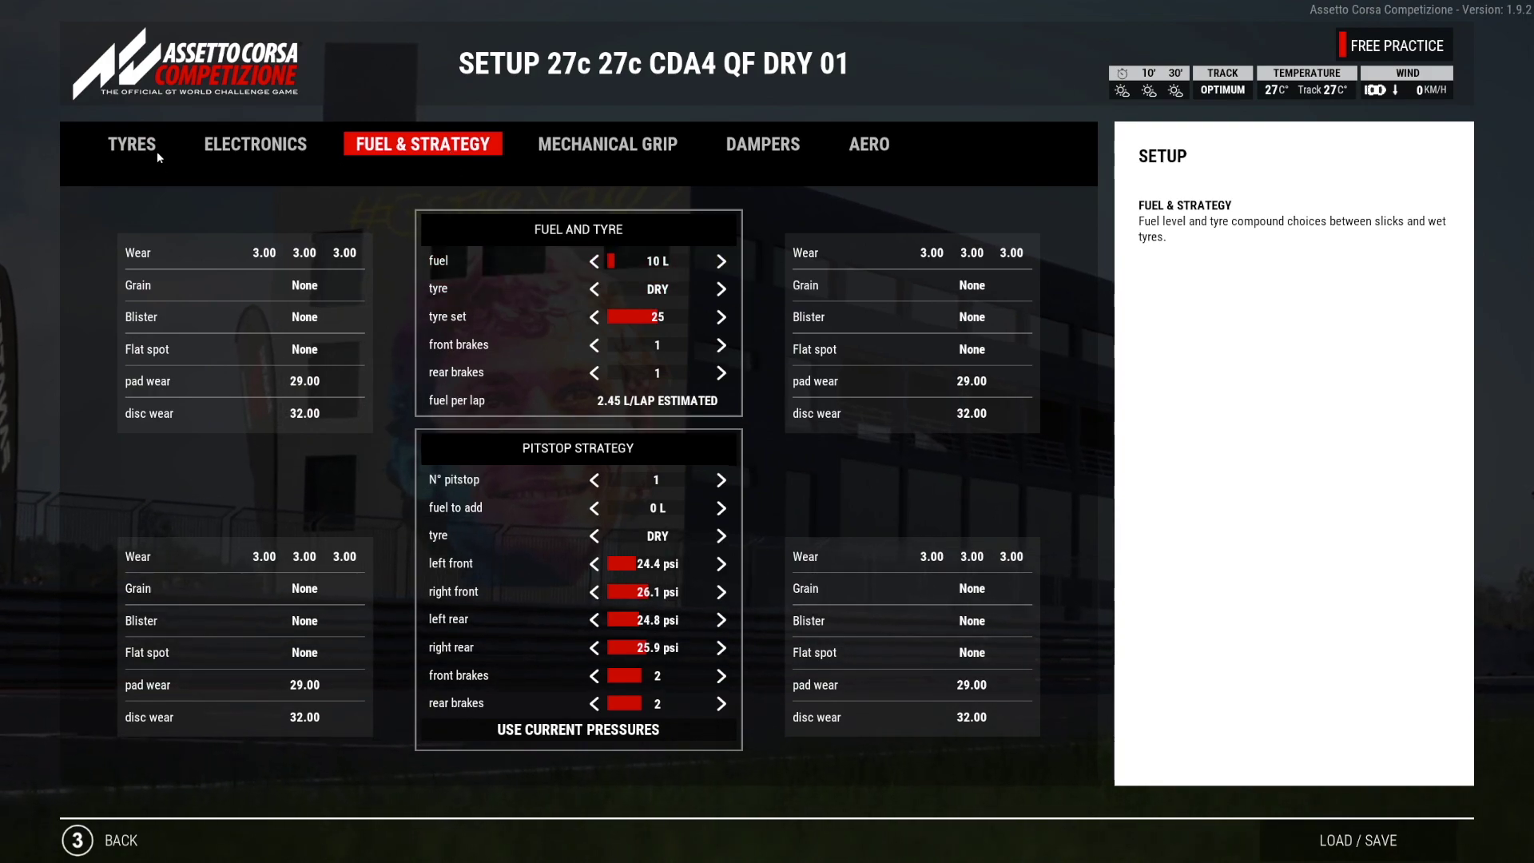
click(870, 145)
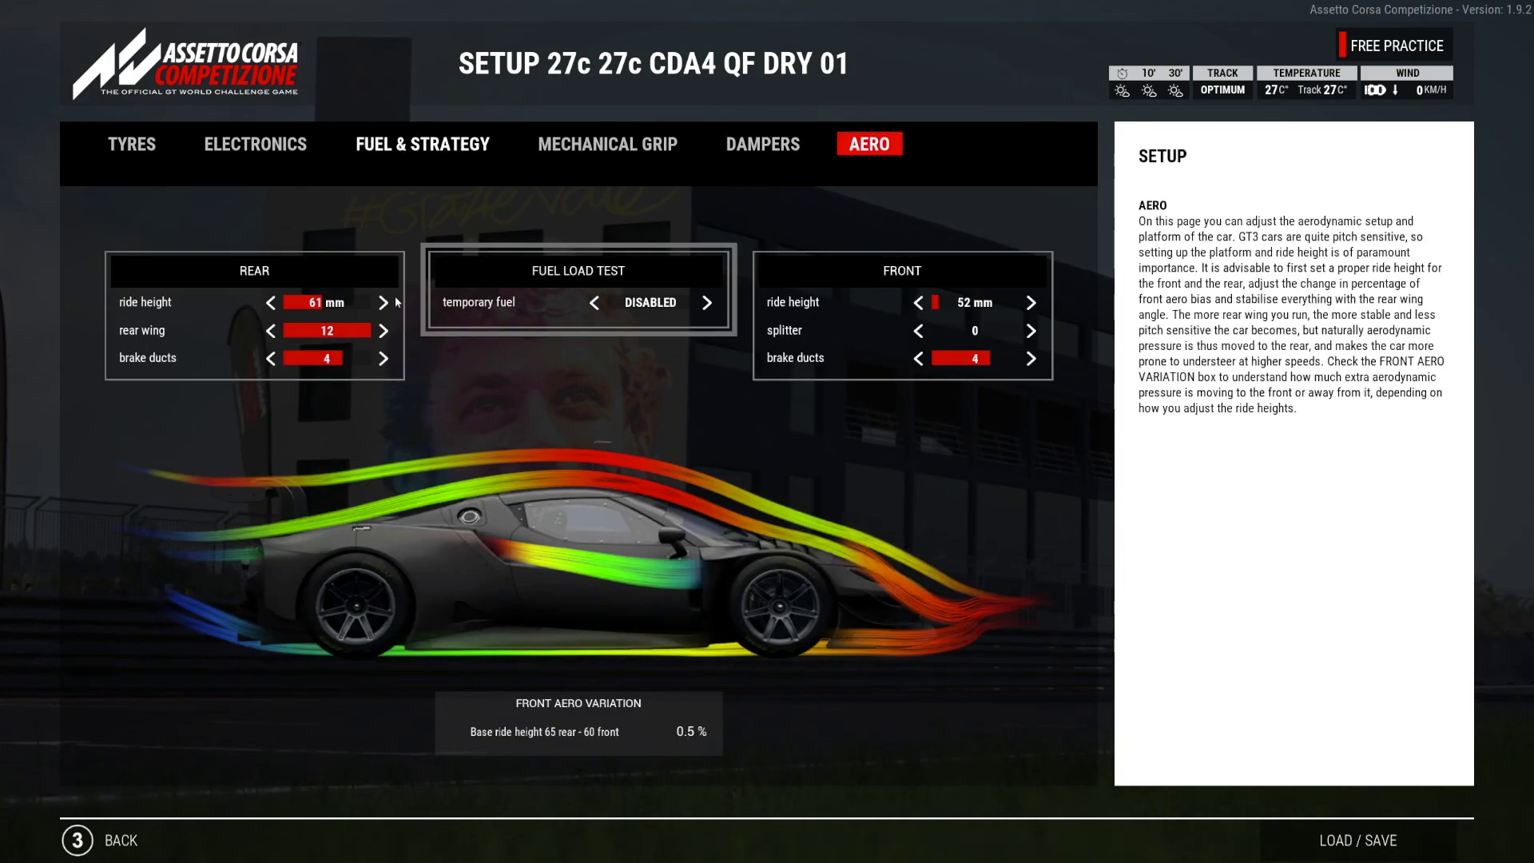
click(270, 302)
click(270, 302)
click(270, 302)
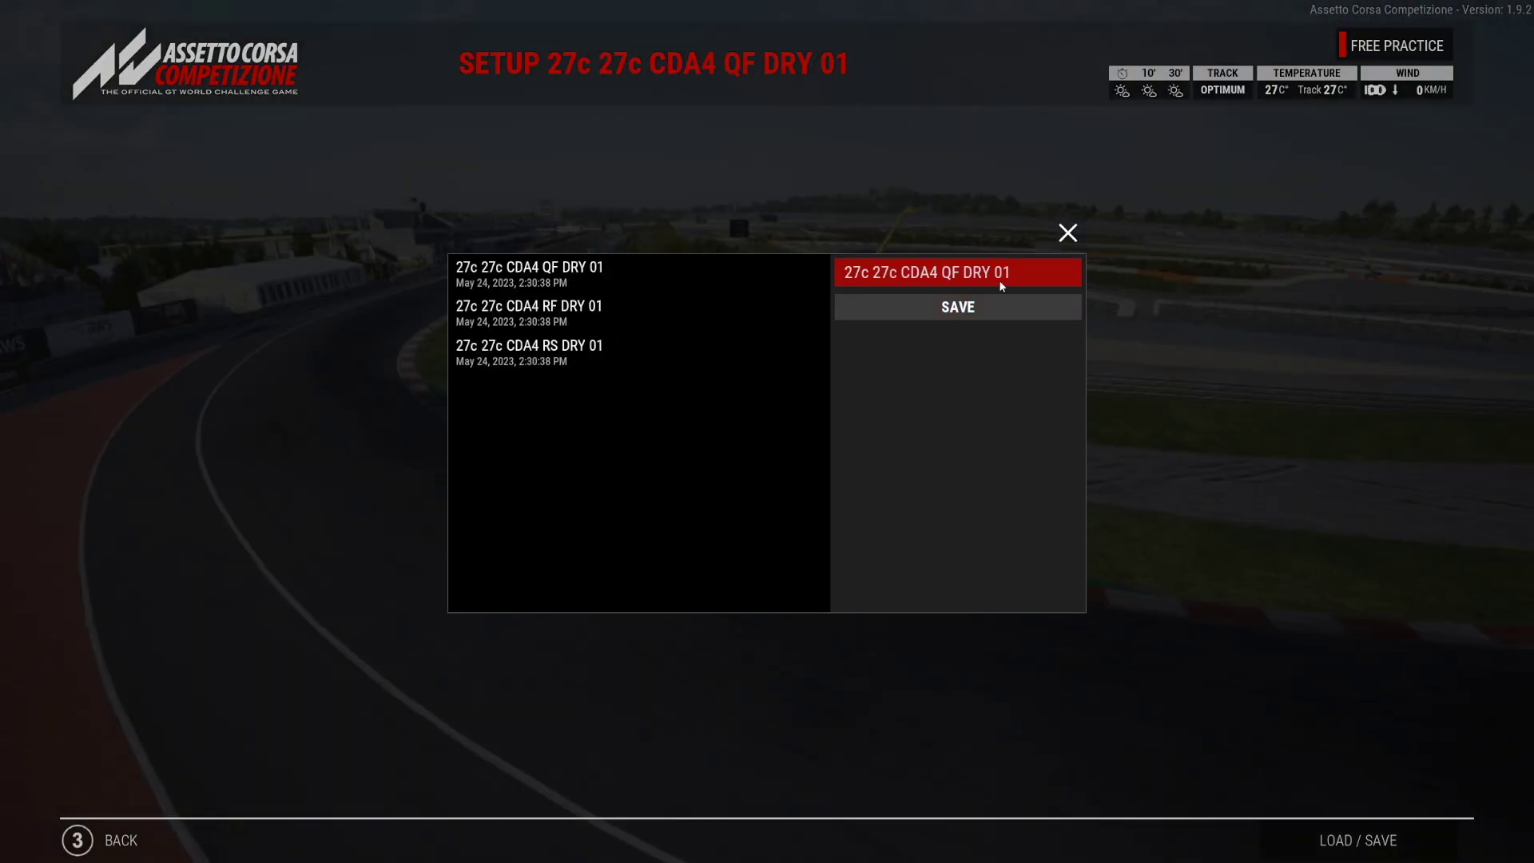
Save the tweaked setup as a new preset named '27c 27c CDA4 QF DRY 01 mod'
click(1019, 272)
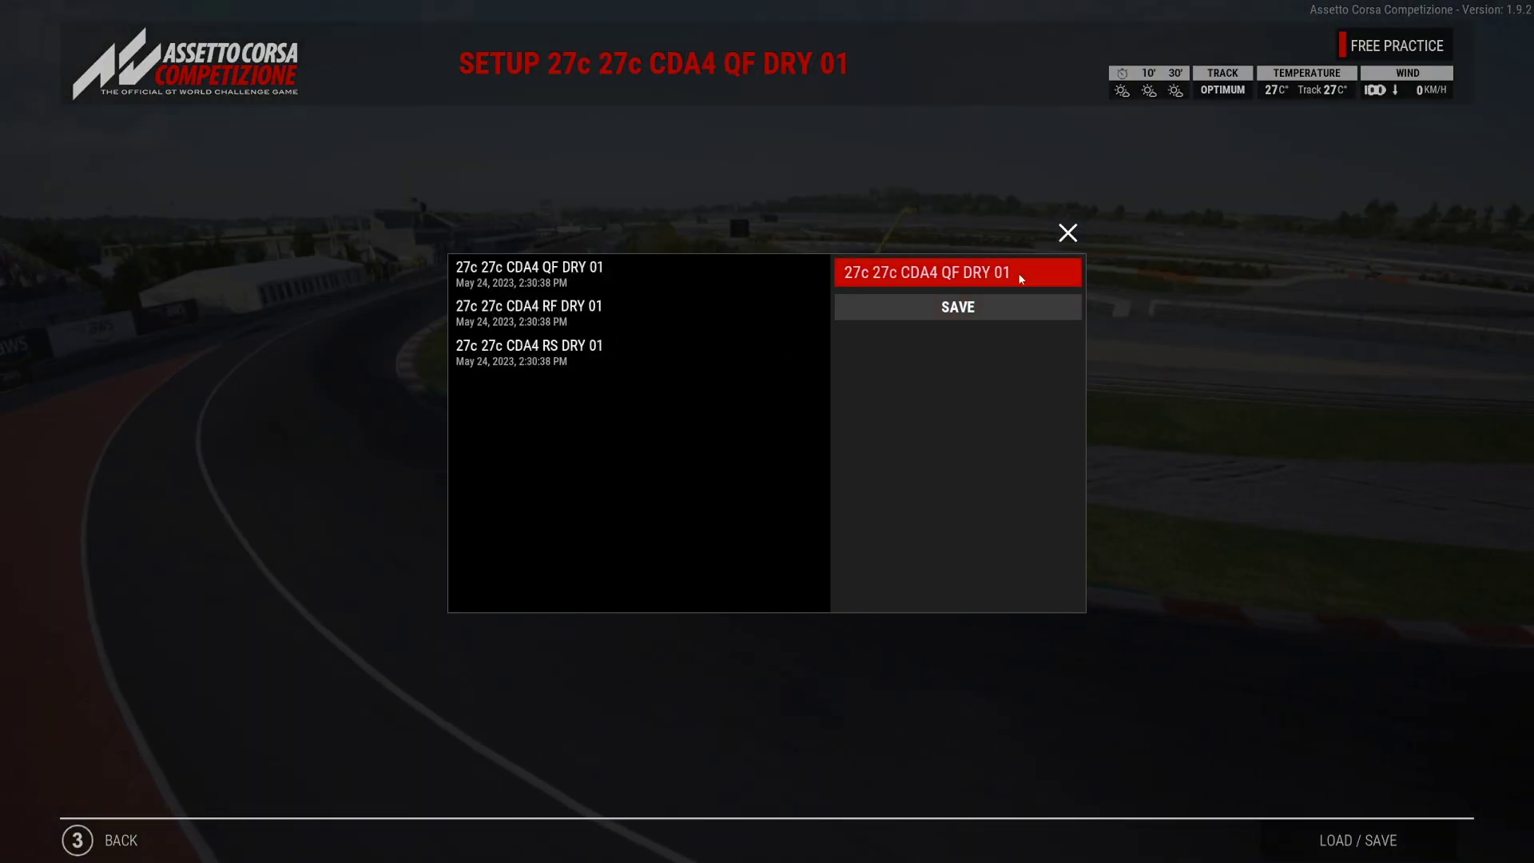
text(mod)
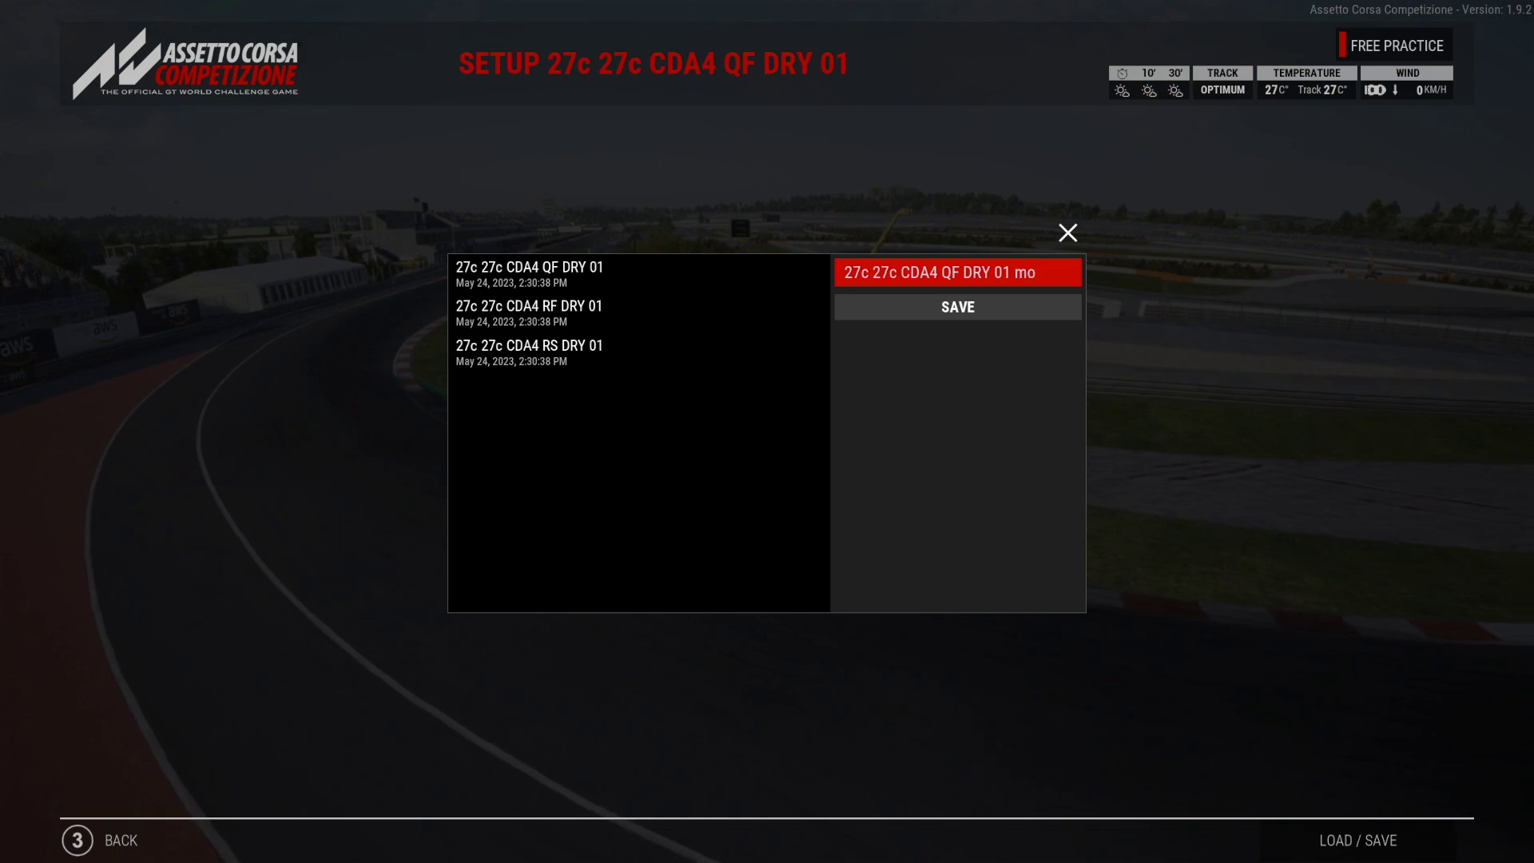
click(935, 313)
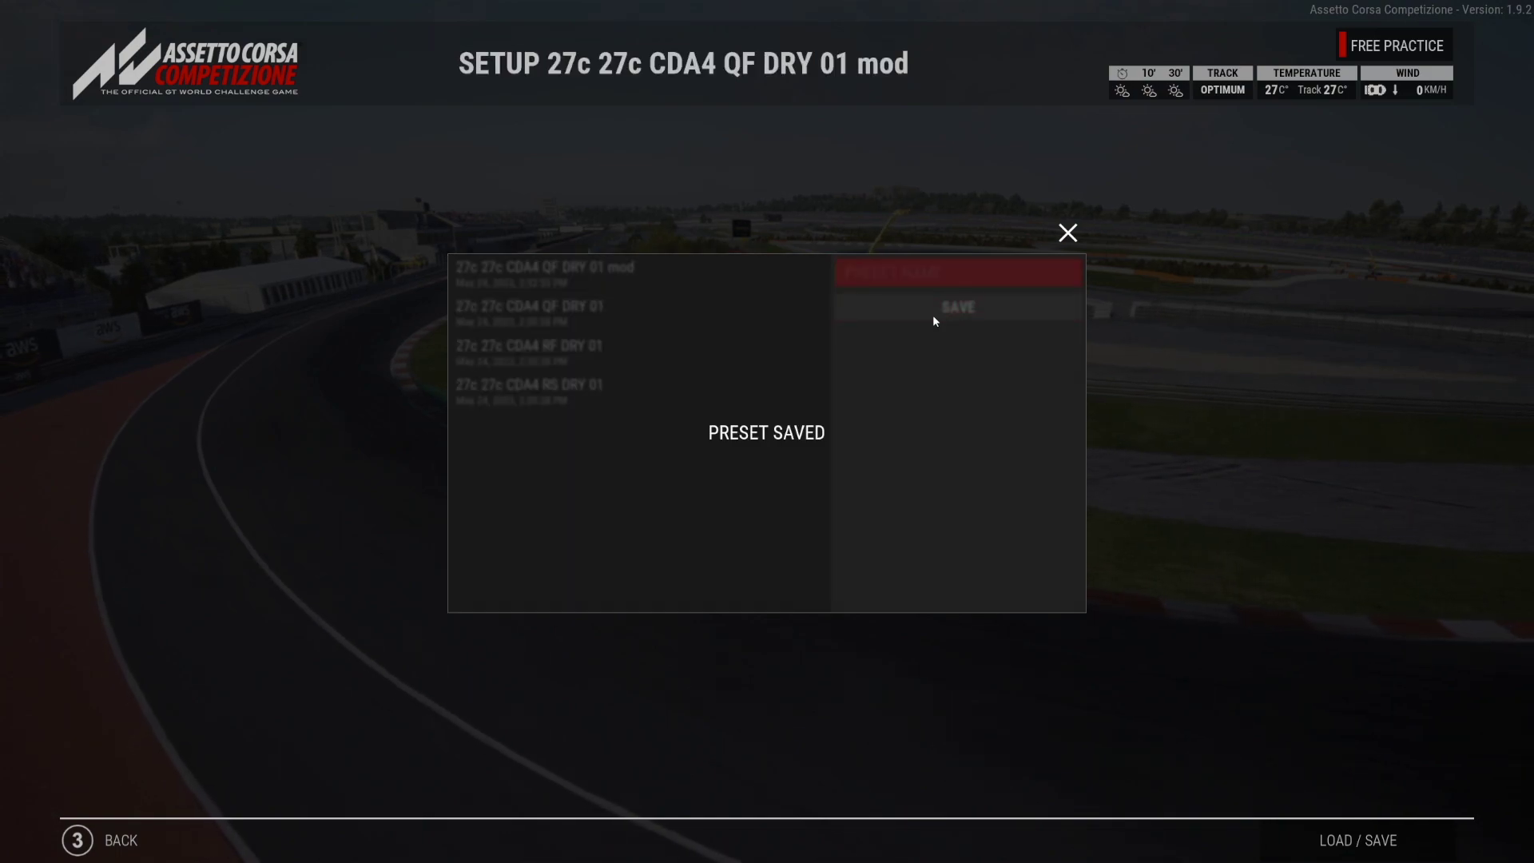
Close the presets list, exit to the main menu, and switch back to Coach Dave Delta
click(1068, 233)
key(Escape)
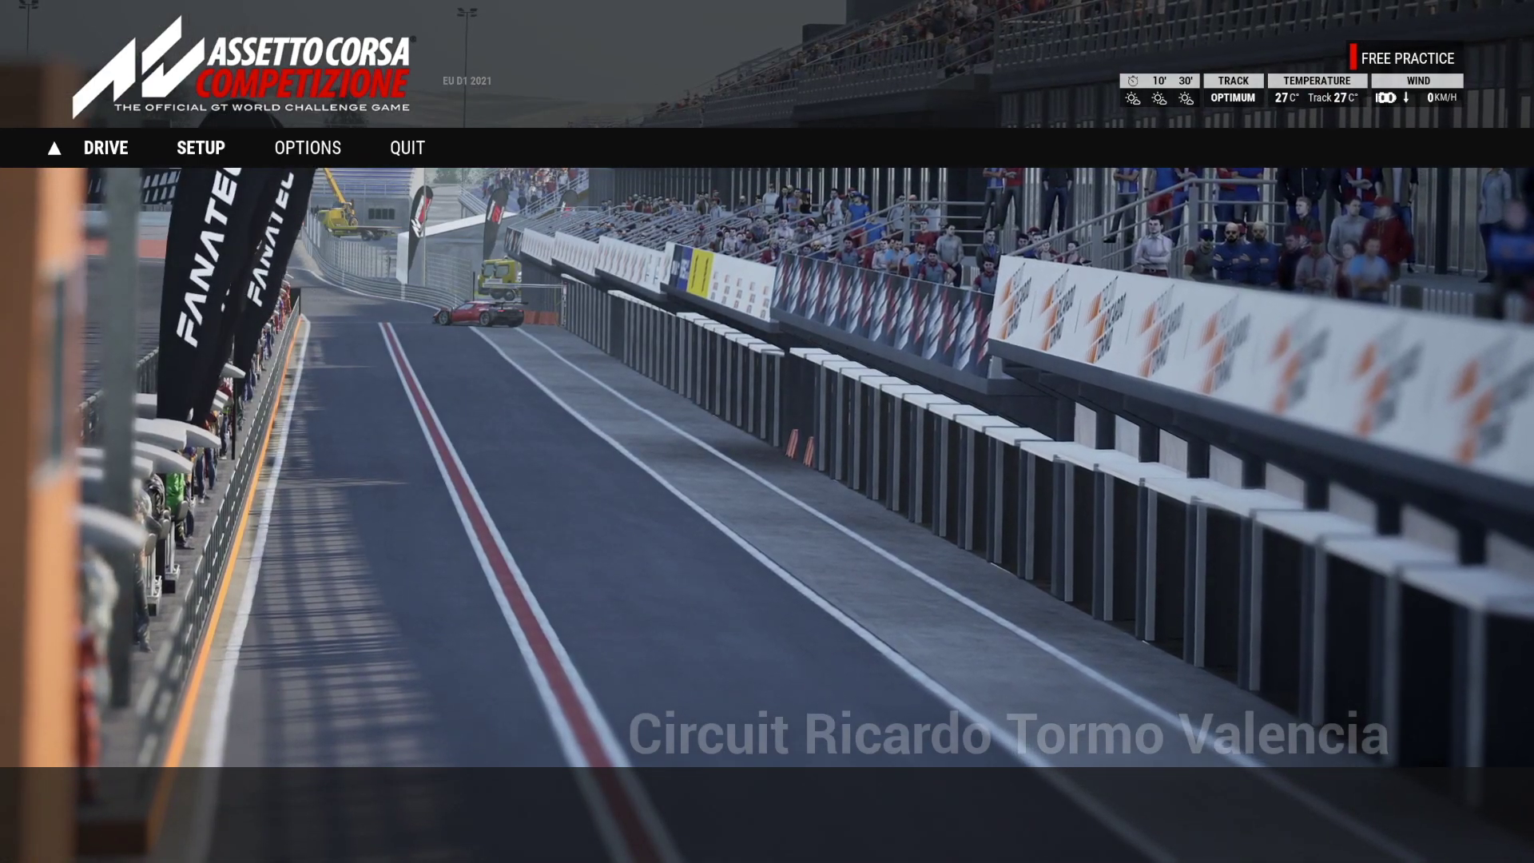
key(alt+Tab)
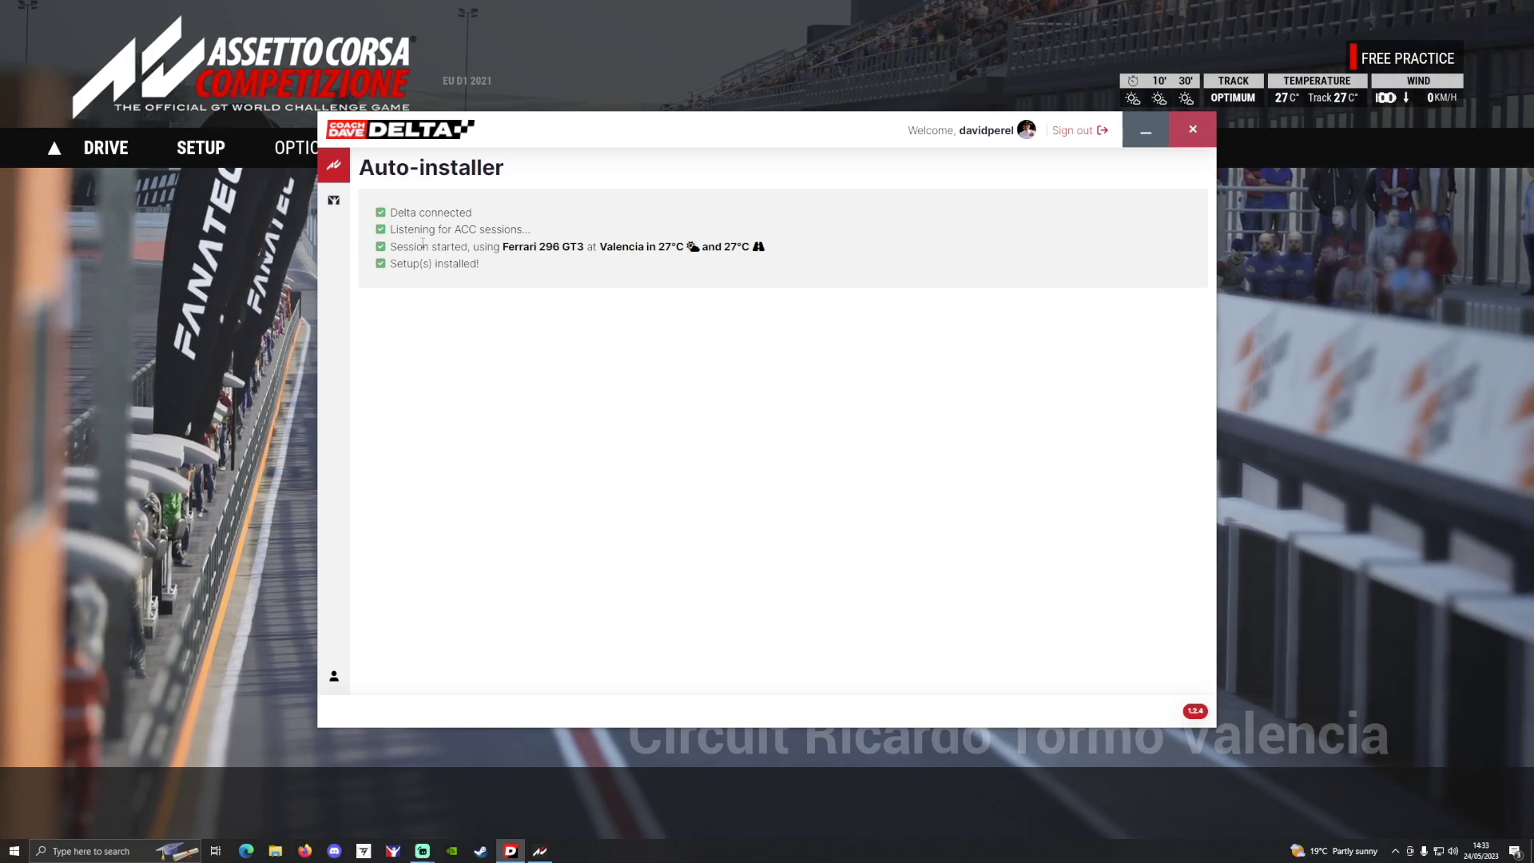
drag(503, 247, 584, 261)
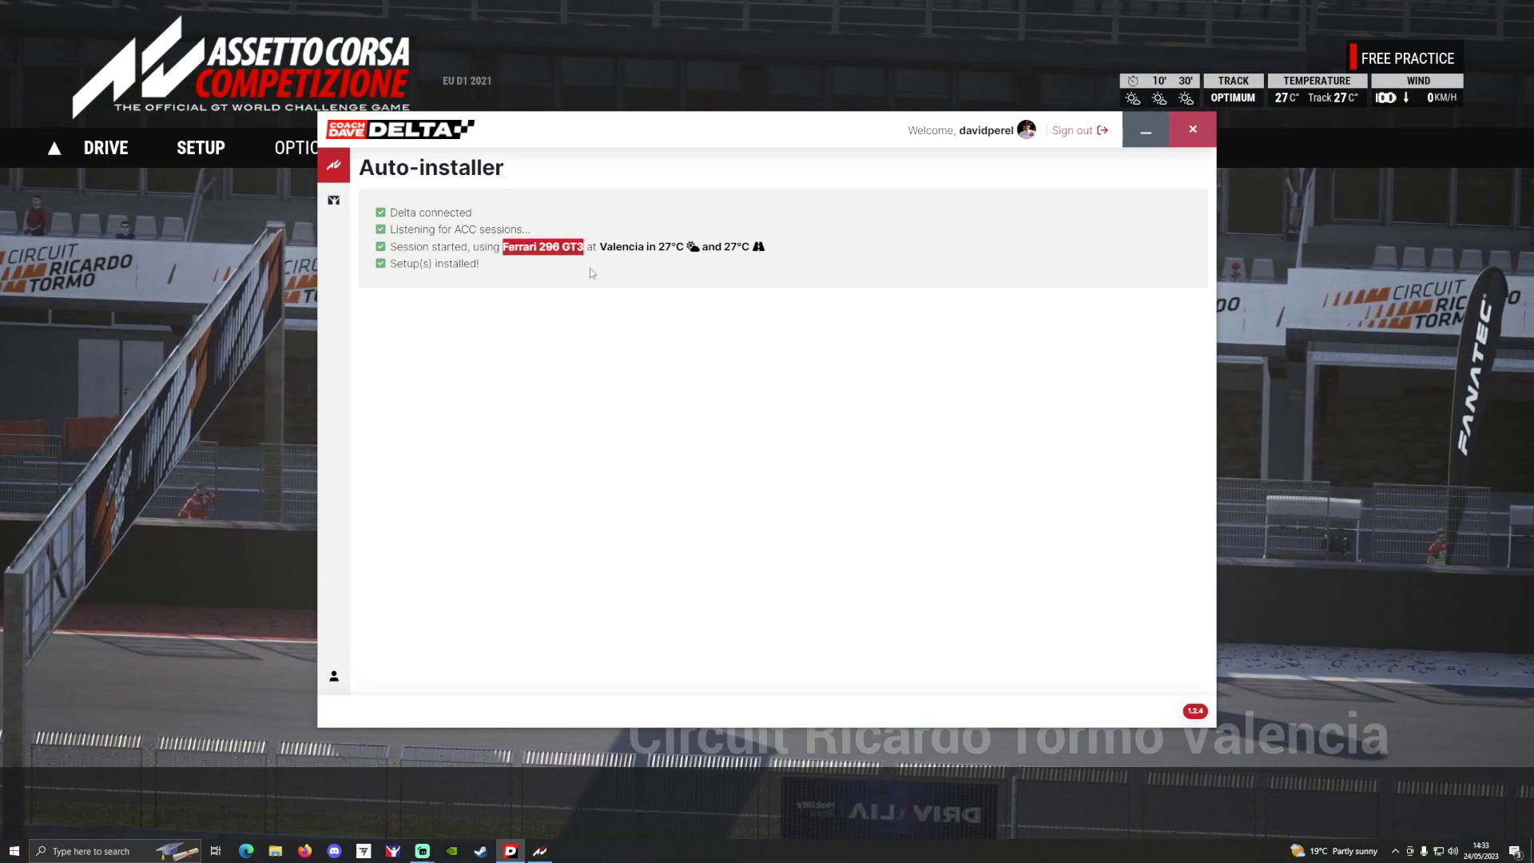